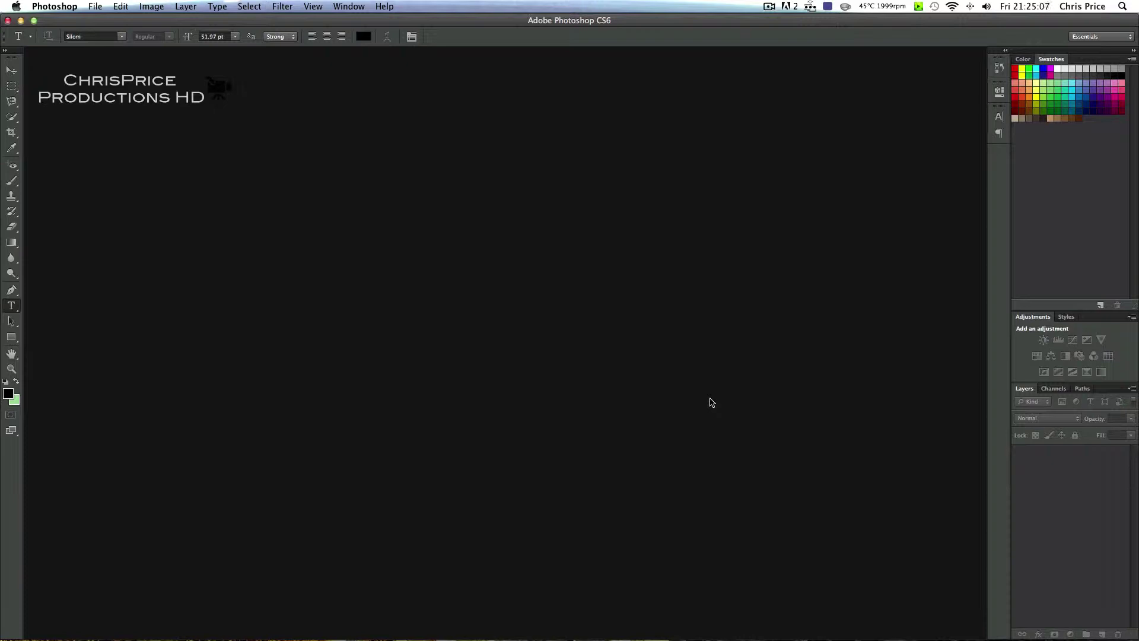
Create a new 904 × 883 px document from the Clipboard preset with a transparent background.
click(96, 6)
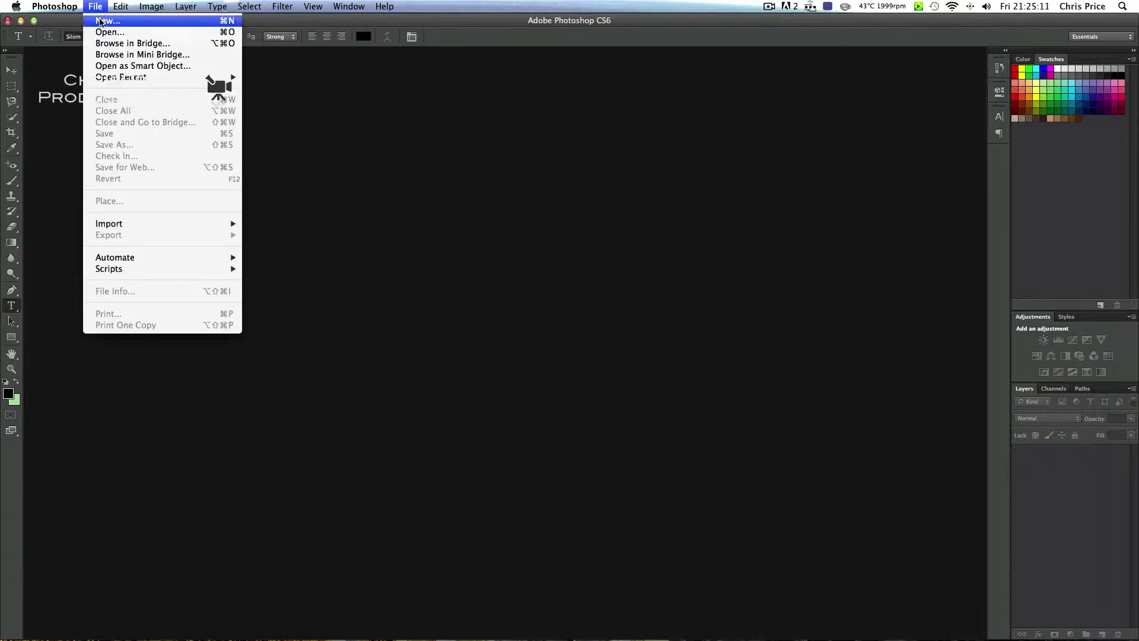
click(100, 21)
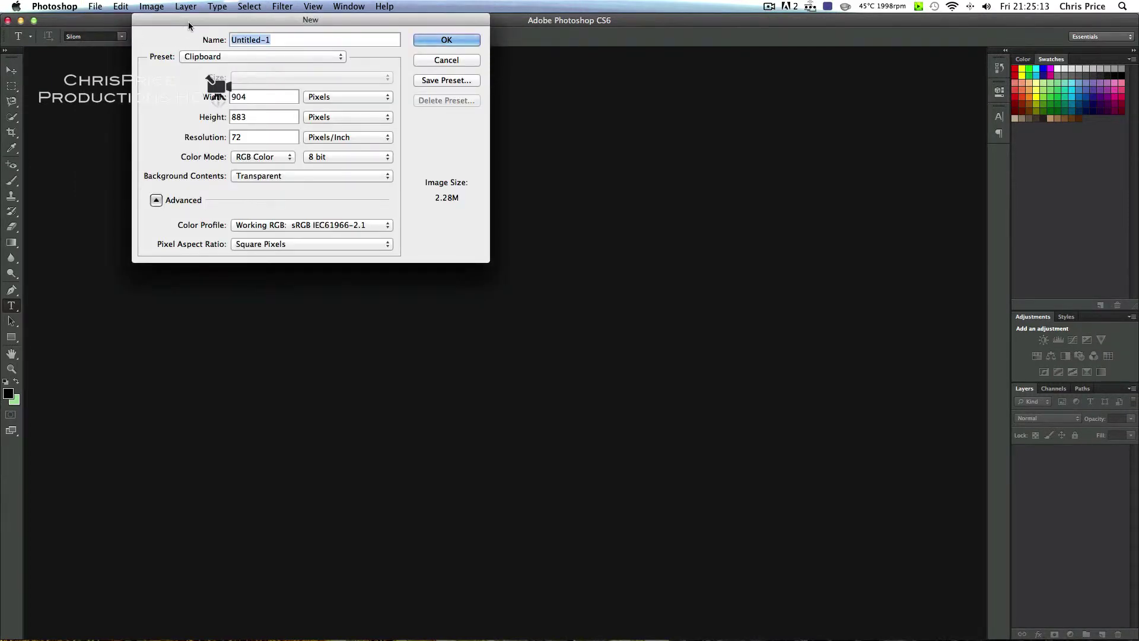
drag(188, 22, 308, 89)
click(335, 122)
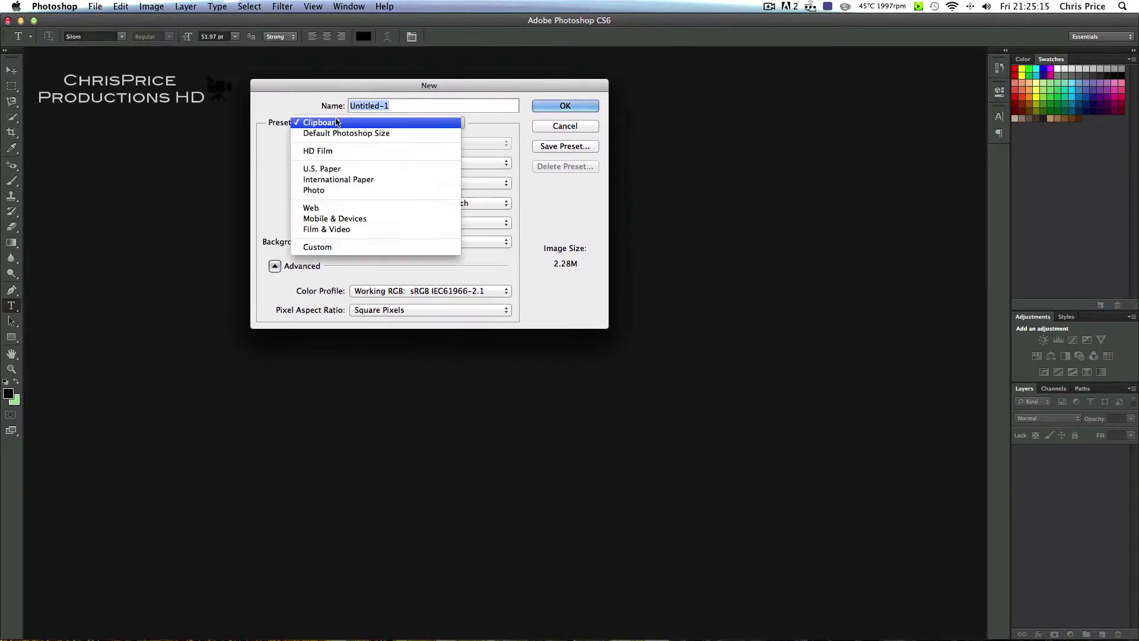
click(333, 122)
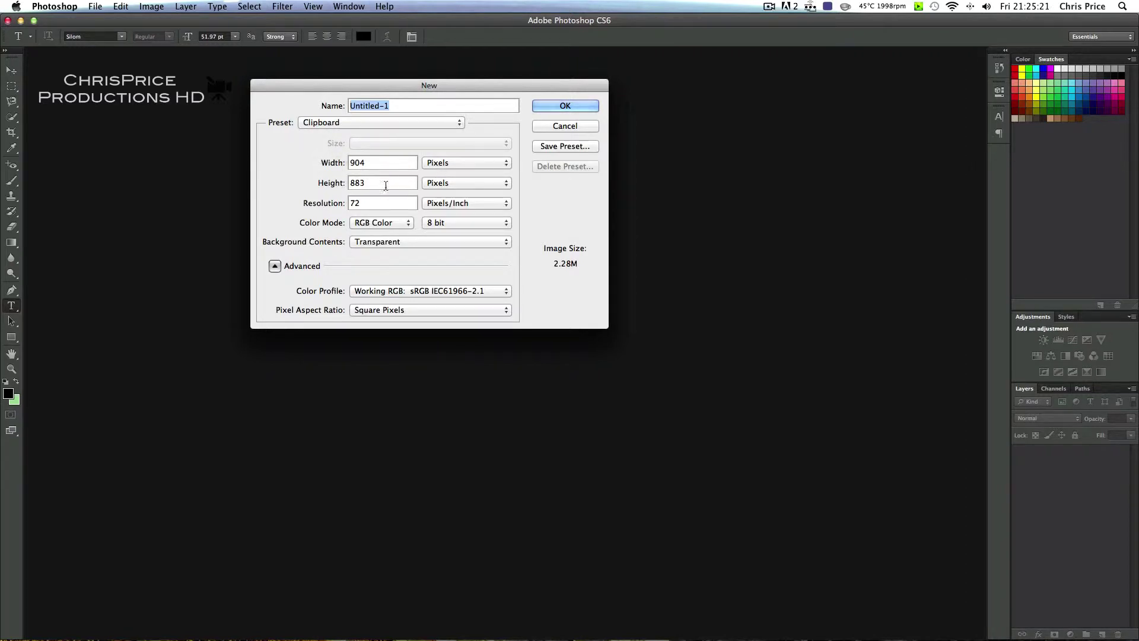
click(390, 244)
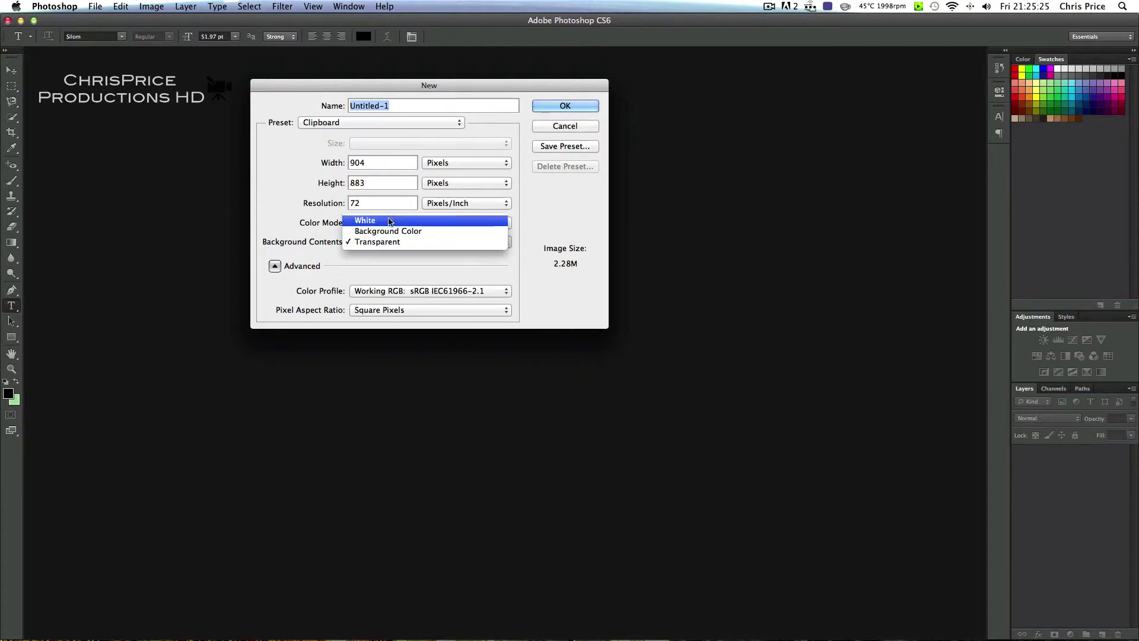
click(297, 239)
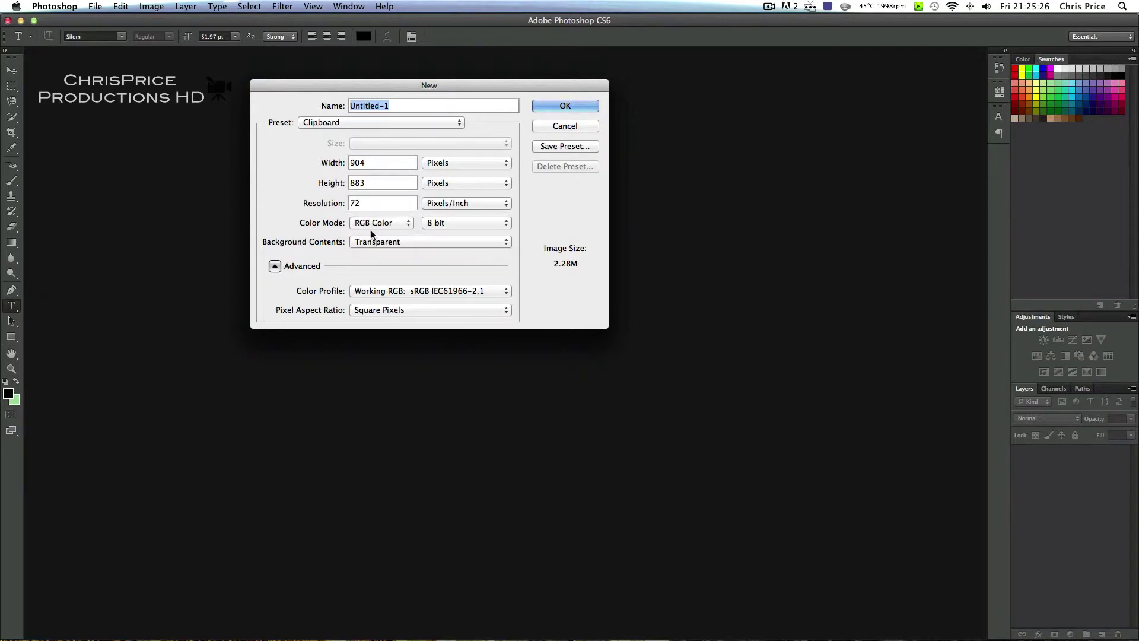
click(540, 108)
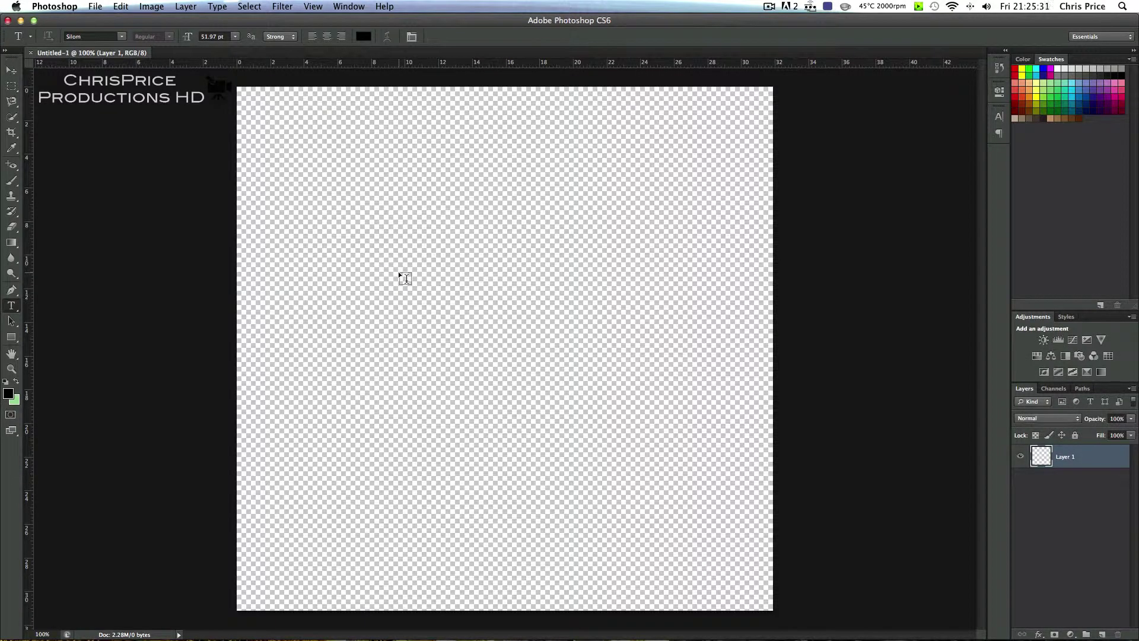
Paste the grungy wall and checkered floor image into the canvas, then switch to Safari.
key(super+v)
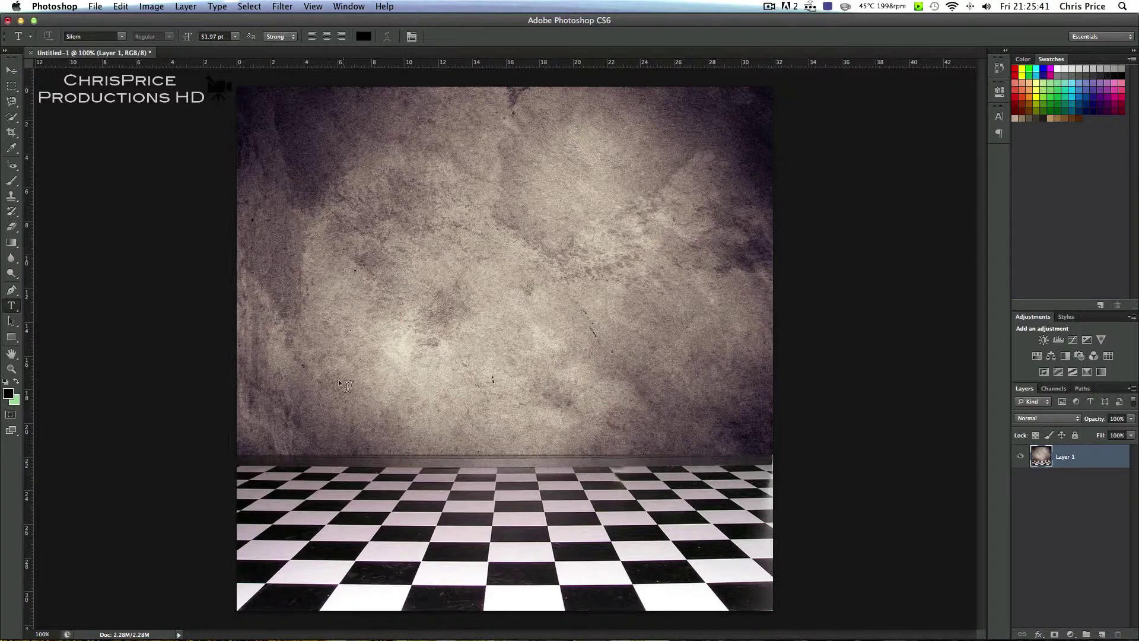
mouse_move(218, 628)
click(270, 599)
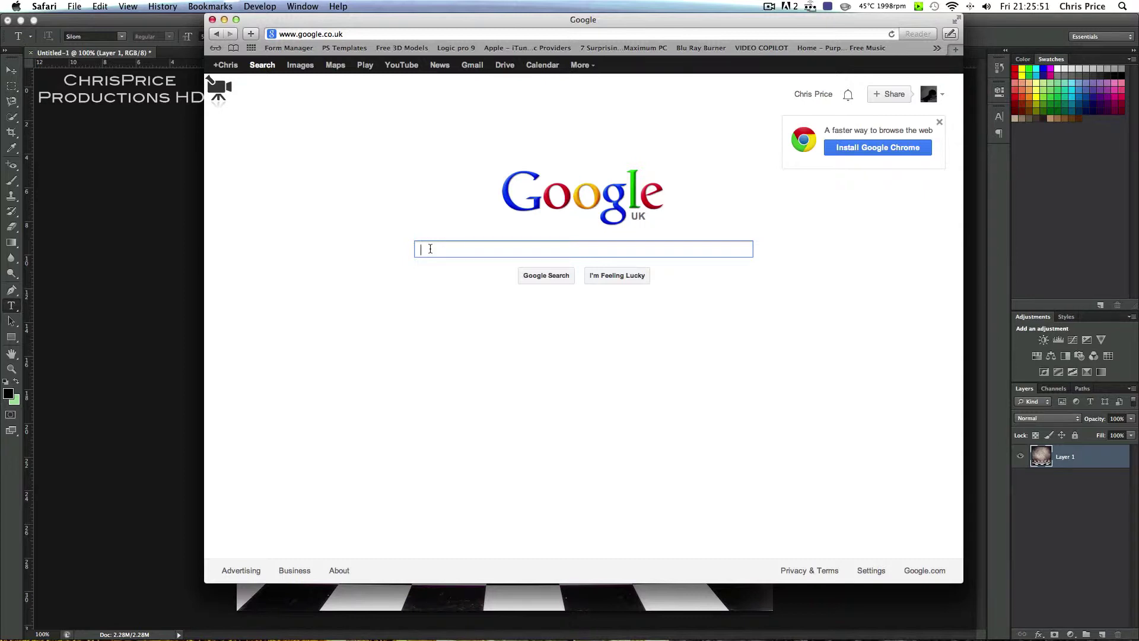
Search Google for "phone" and show the image results.
text(phonre)
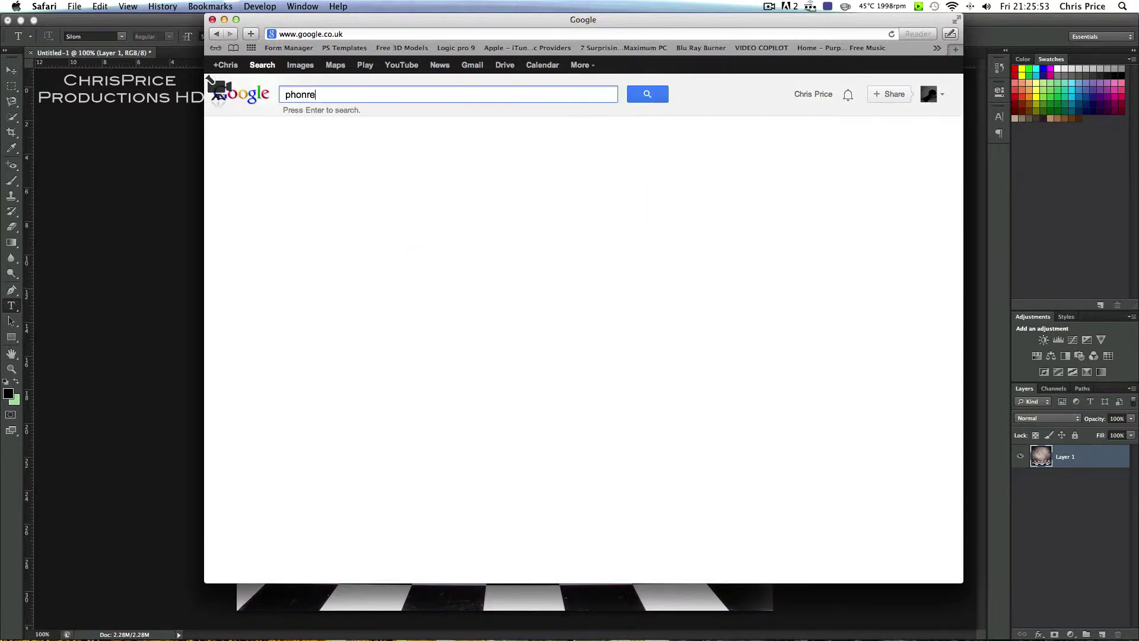
key(BackSpace)
key(BackSpace)
text(e)
key(Return)
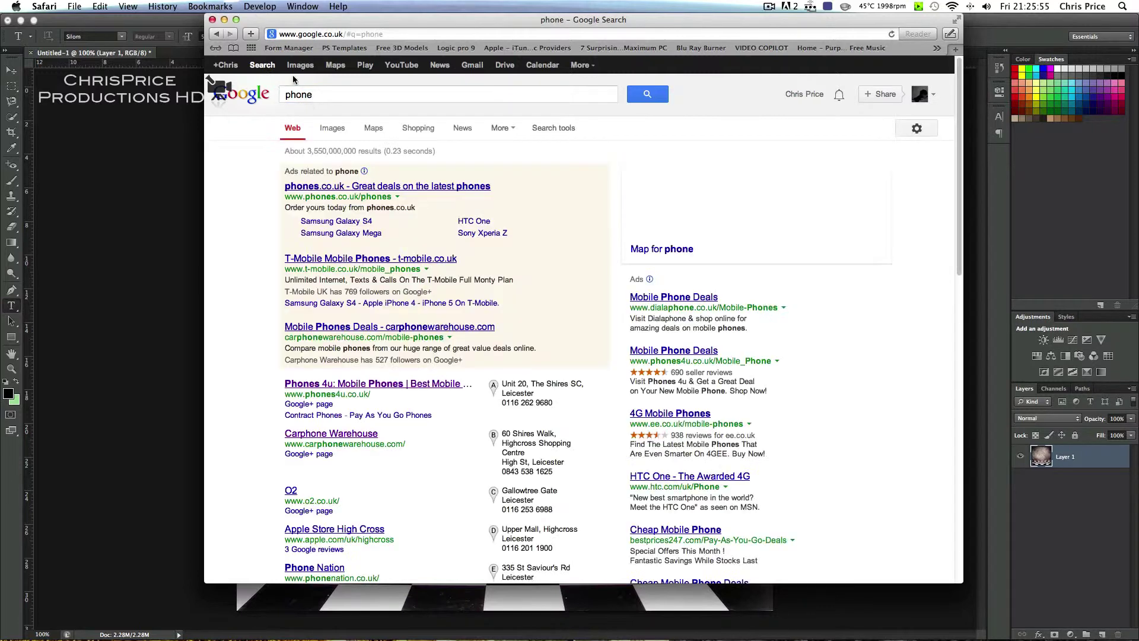
click(299, 68)
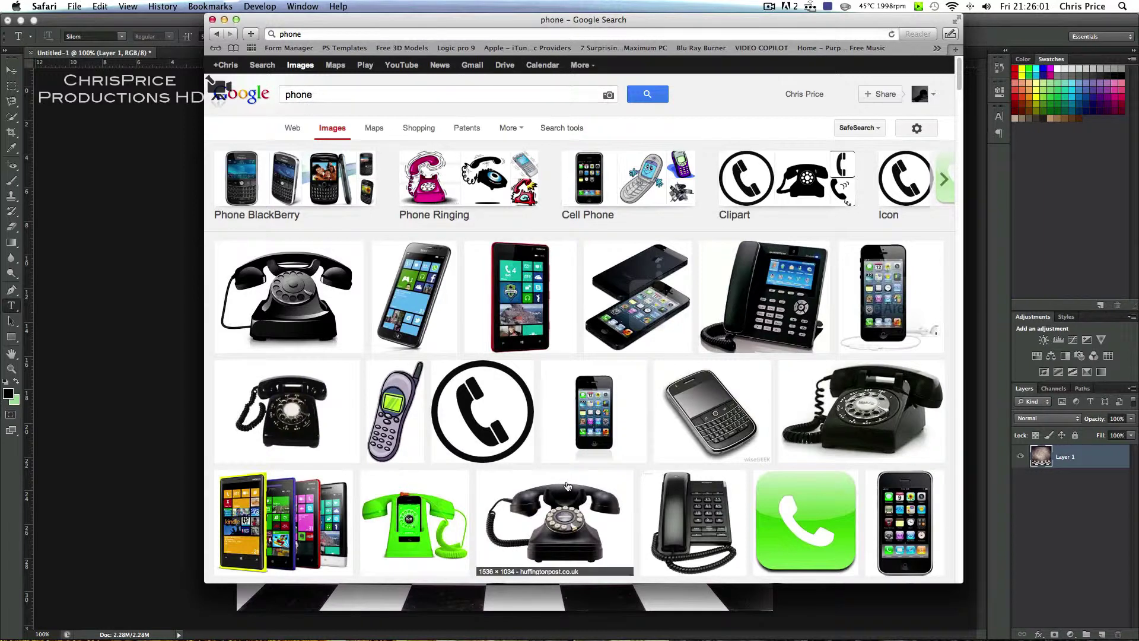
Open the black iPhone's original image, copy it, and return to Photoshop.
click(603, 417)
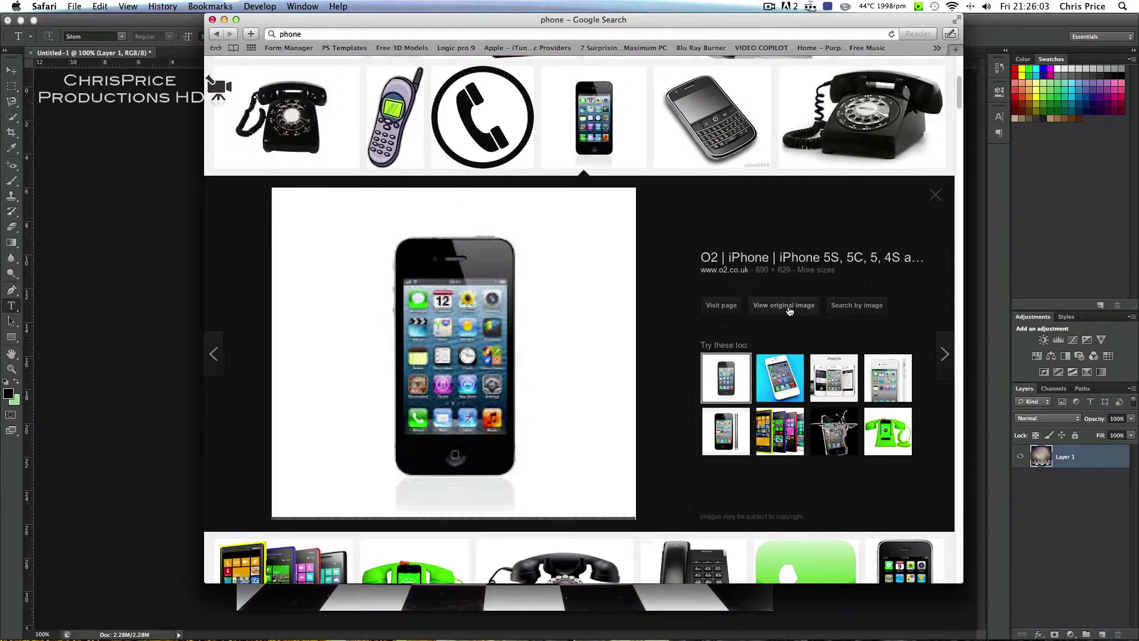
click(786, 307)
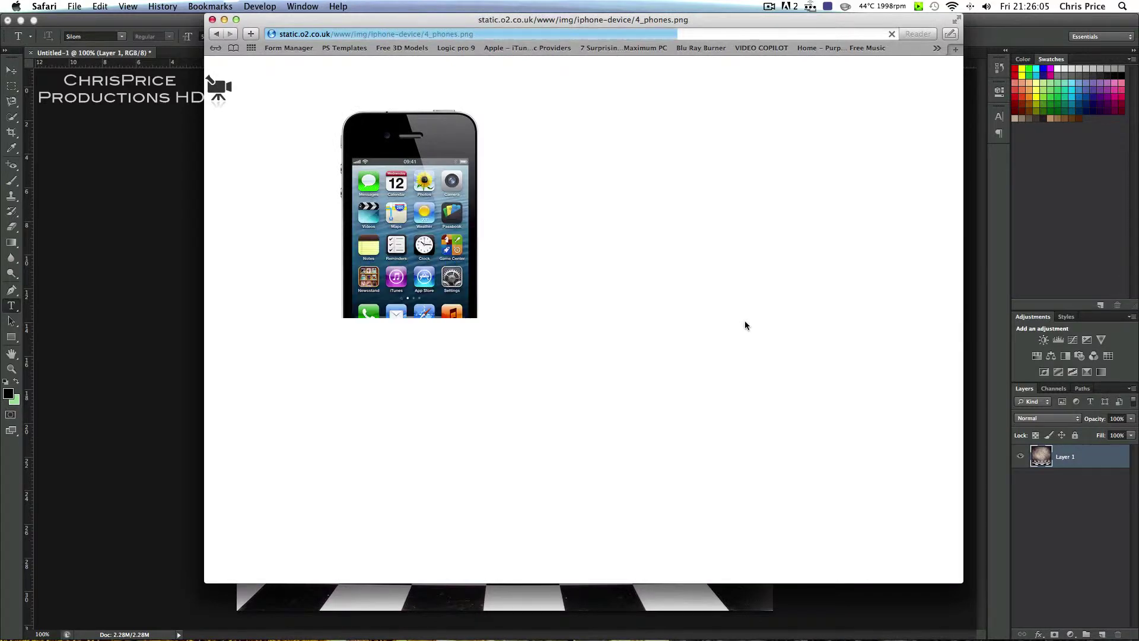
right_click(408, 290)
click(451, 374)
click(144, 366)
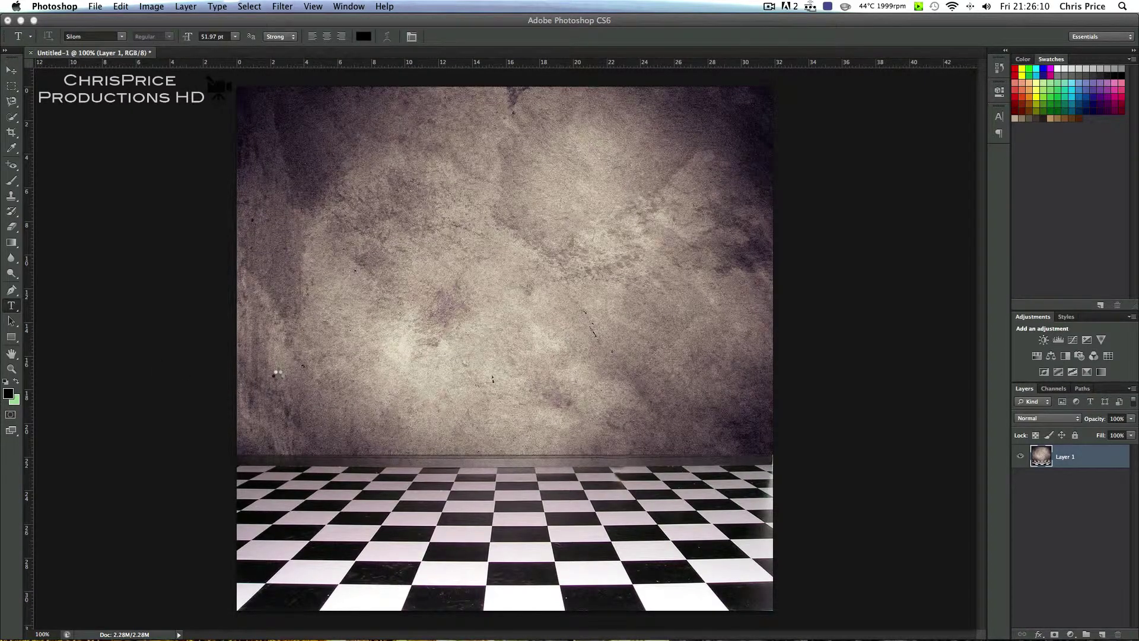
Paste the copied iPhone picture as Layer 2 above the room backdrop.
key(super+v)
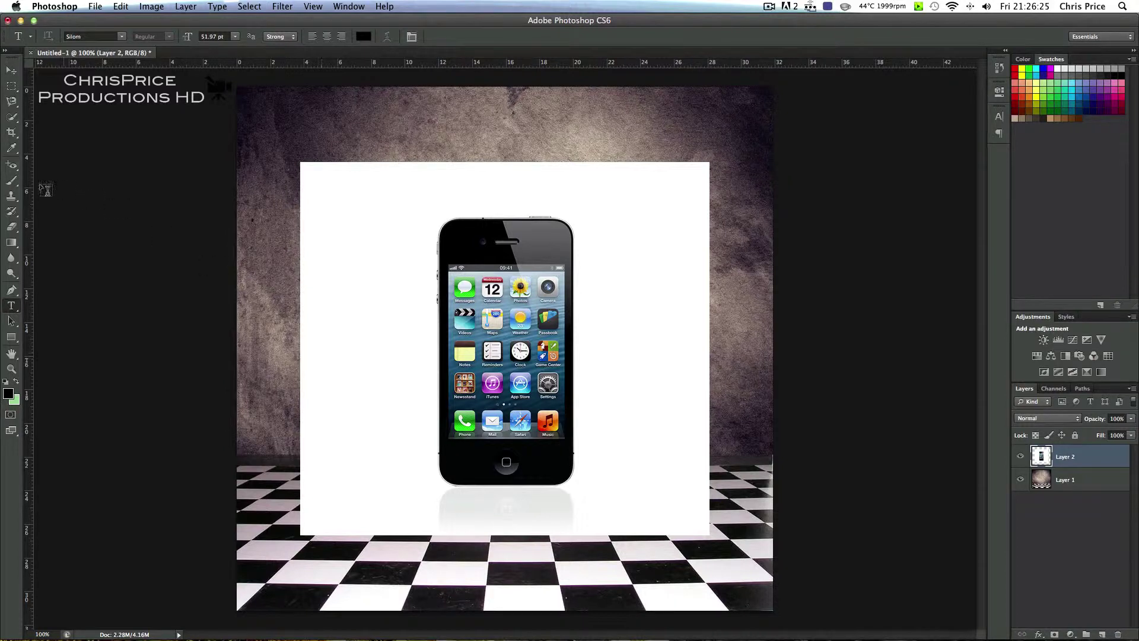
click(9, 119)
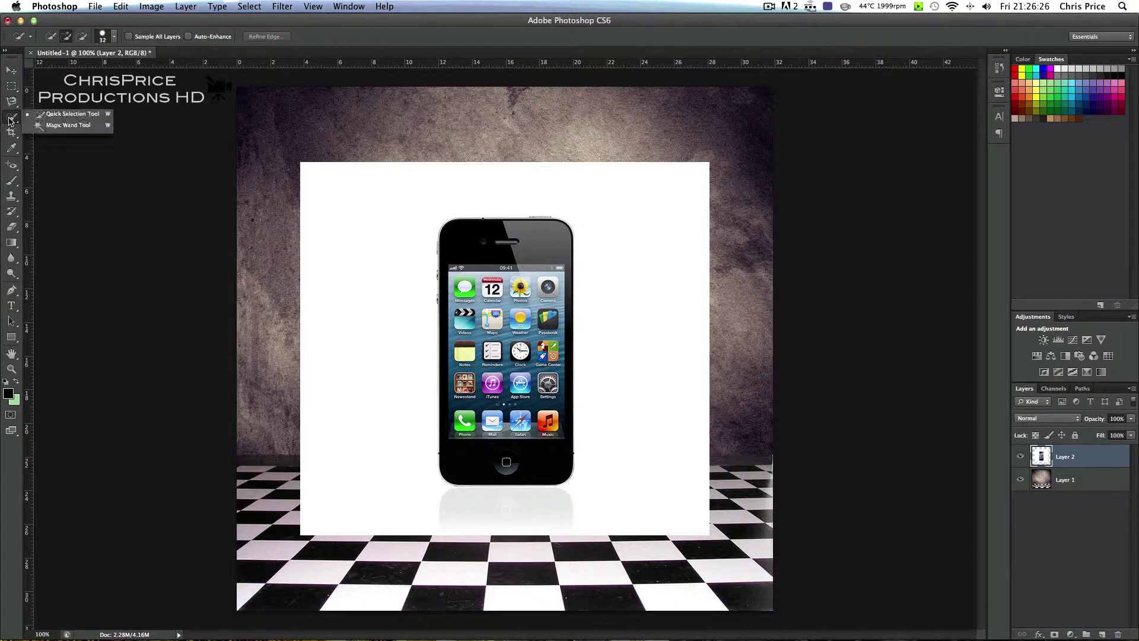
Select the white area around the iPhone with the Magic Wand and delete it.
click(43, 125)
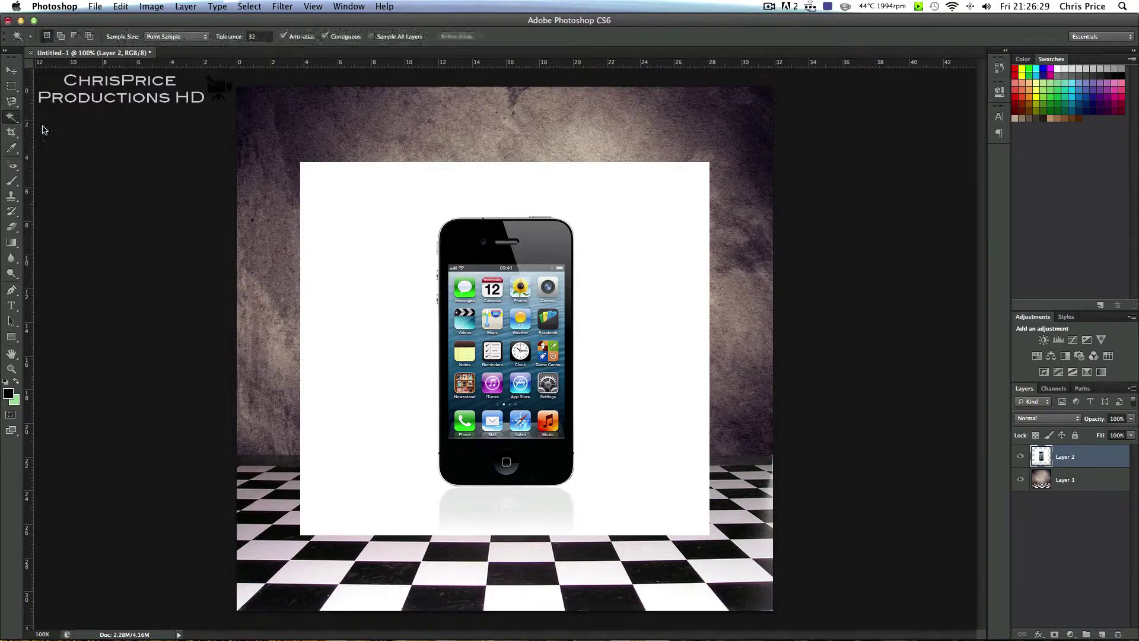
click(344, 279)
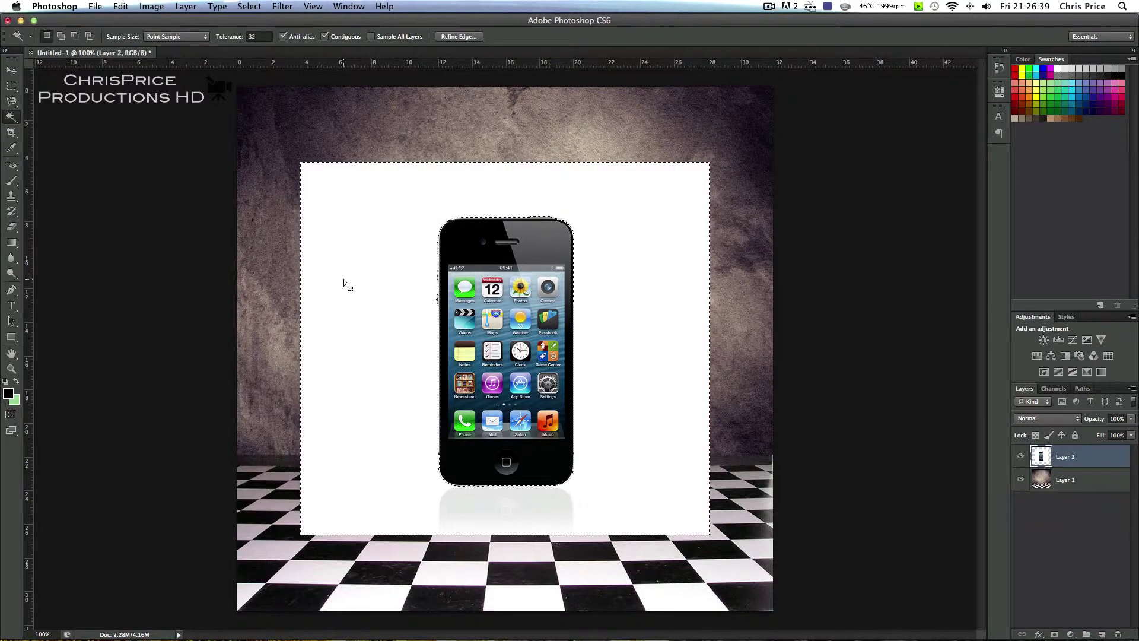
key(Delete)
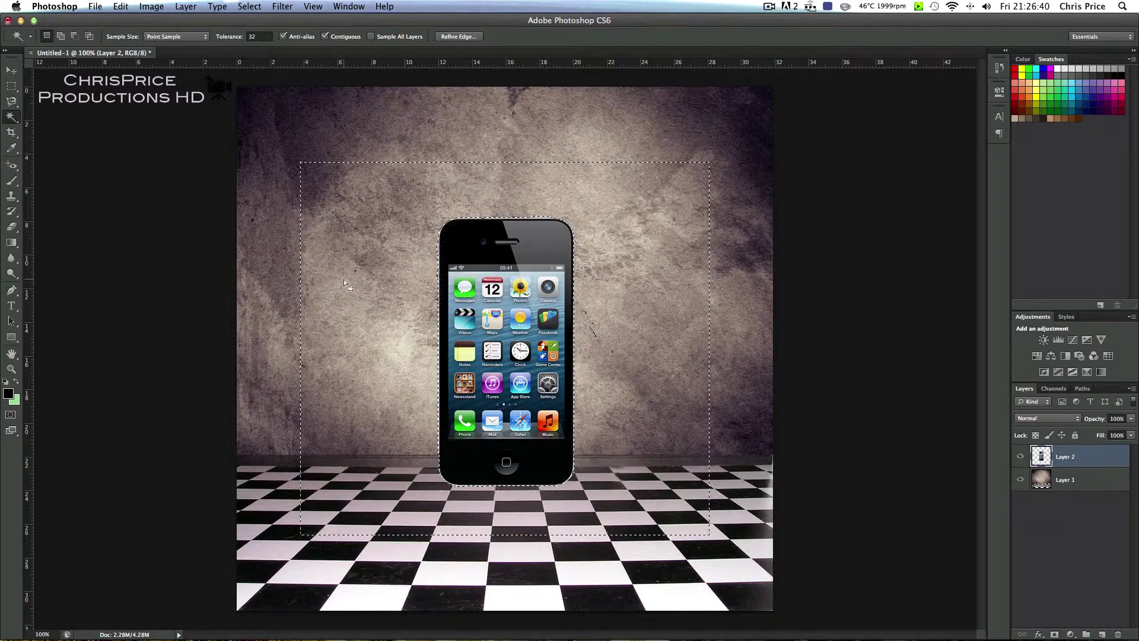
key(v)
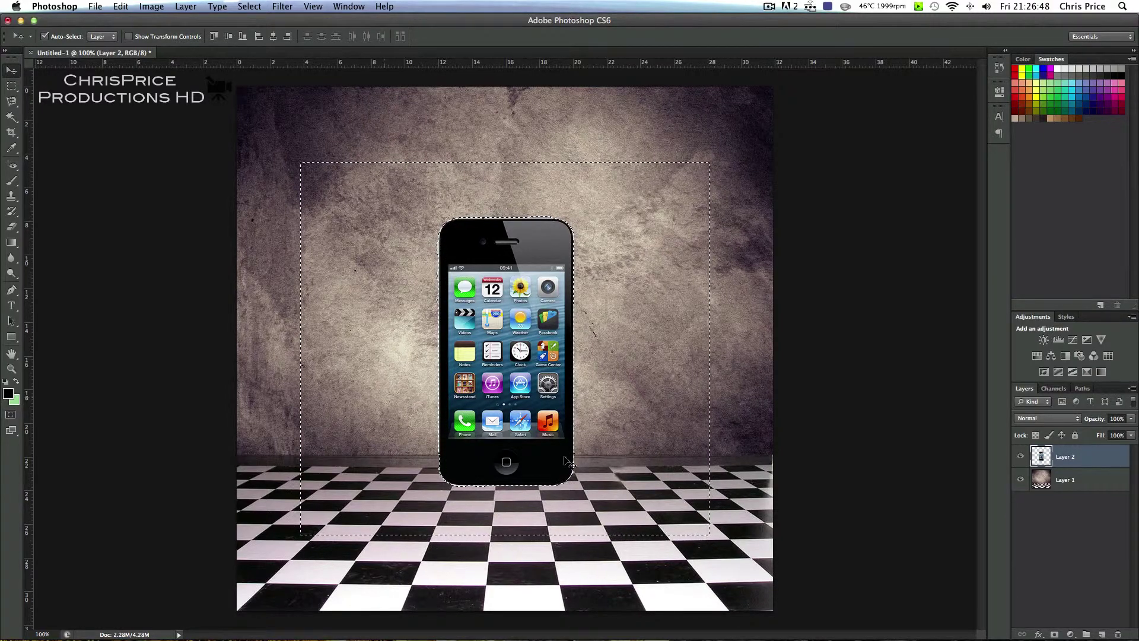
Deselect with Cmd+D and enter Free Transform on the iPhone layer.
right_click(362, 205)
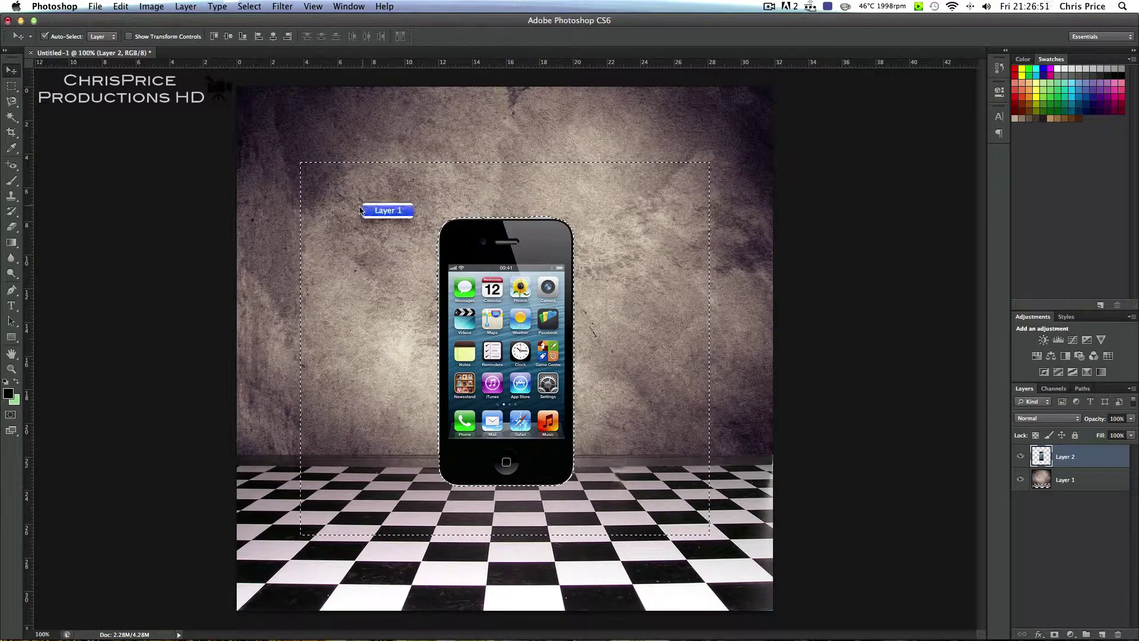
click(12, 87)
click(11, 86)
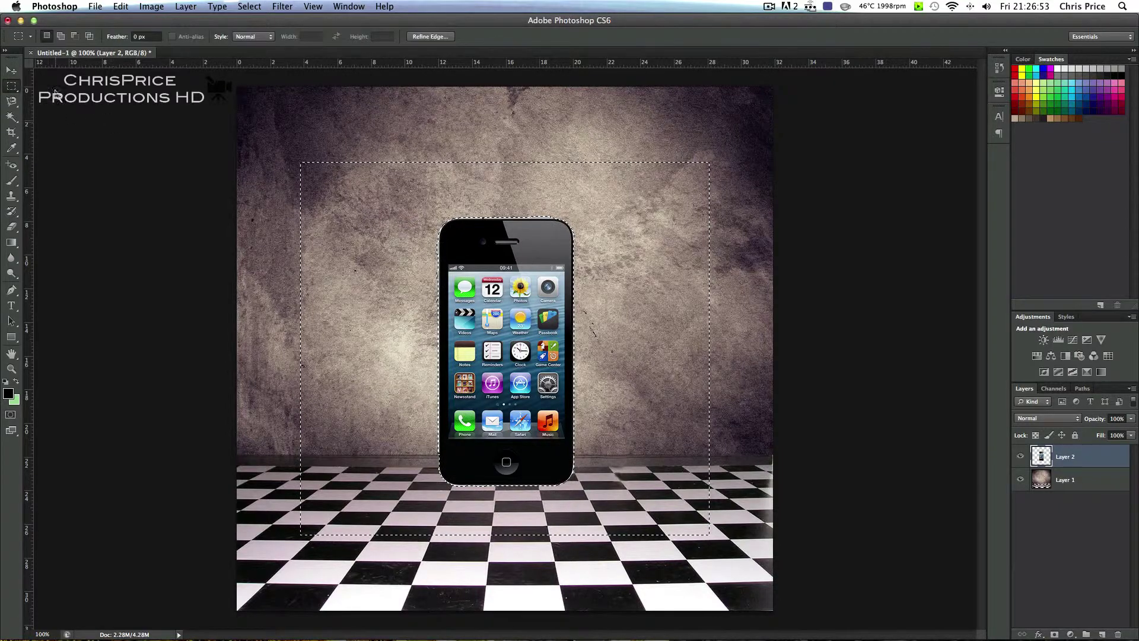
key(super+d)
click(11, 70)
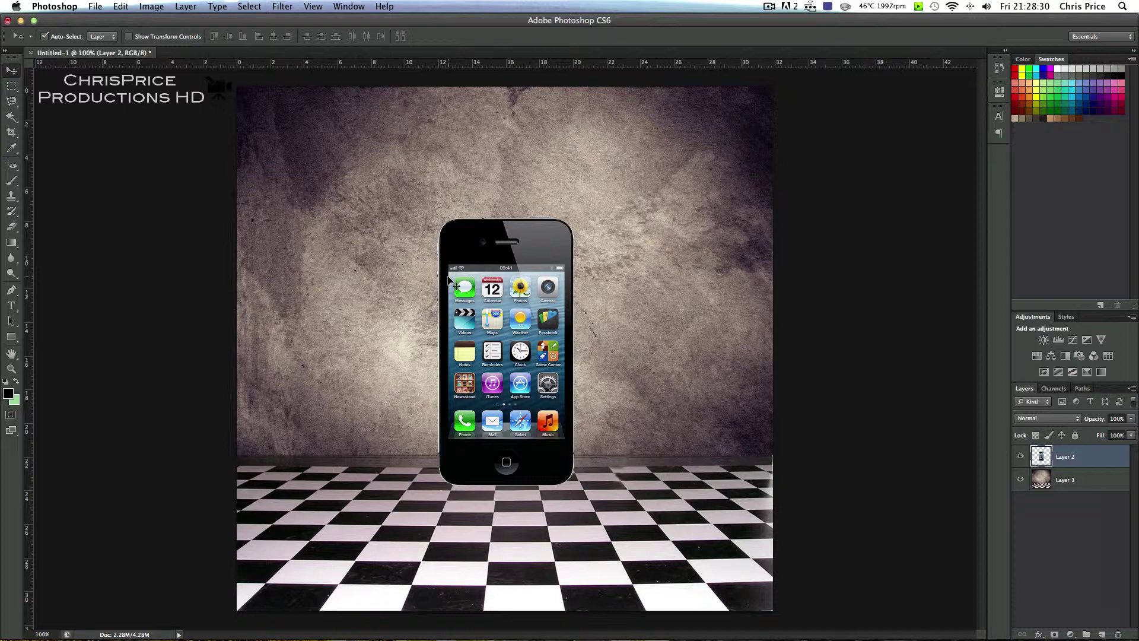
key(super+t)
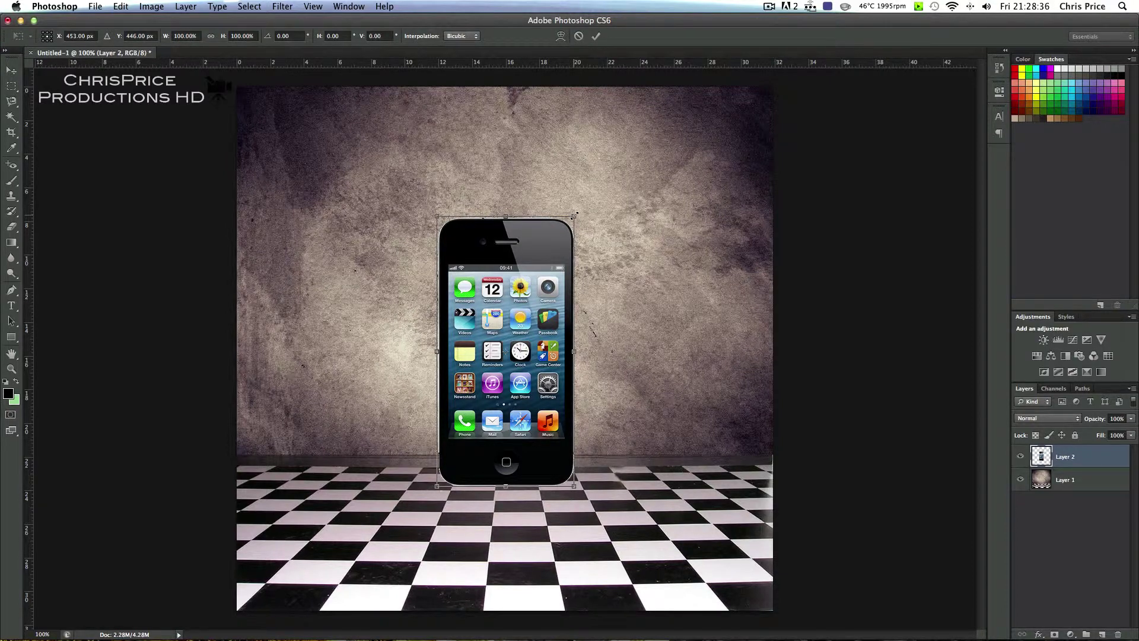
Scale the iPhone down to about 47% and drag it down onto the checkered floor.
drag(574, 215, 467, 335)
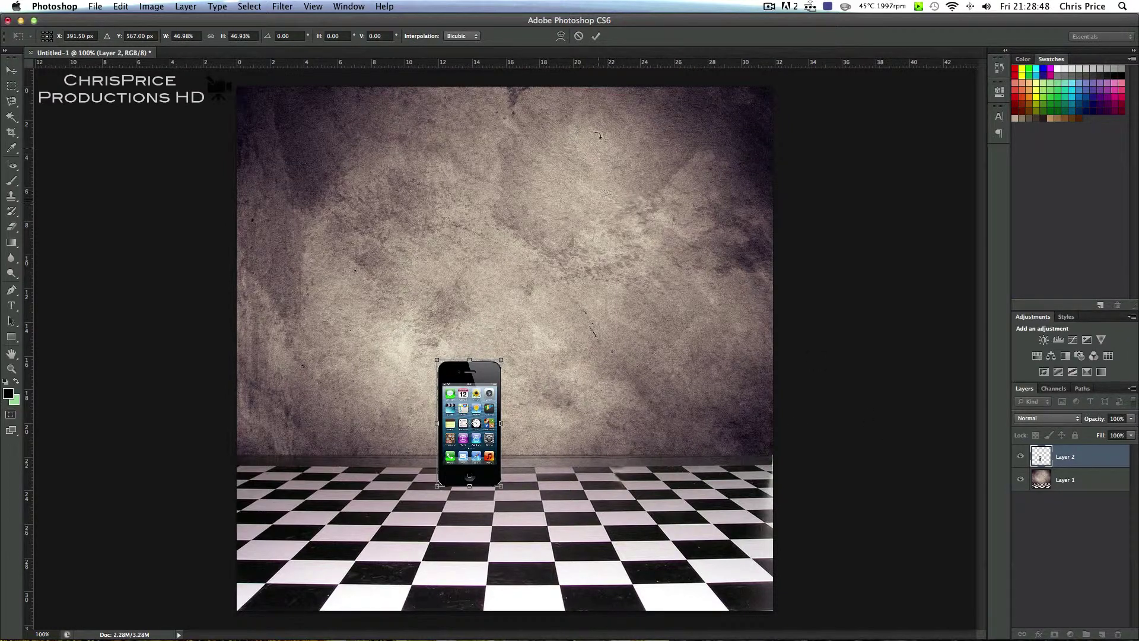
click(596, 36)
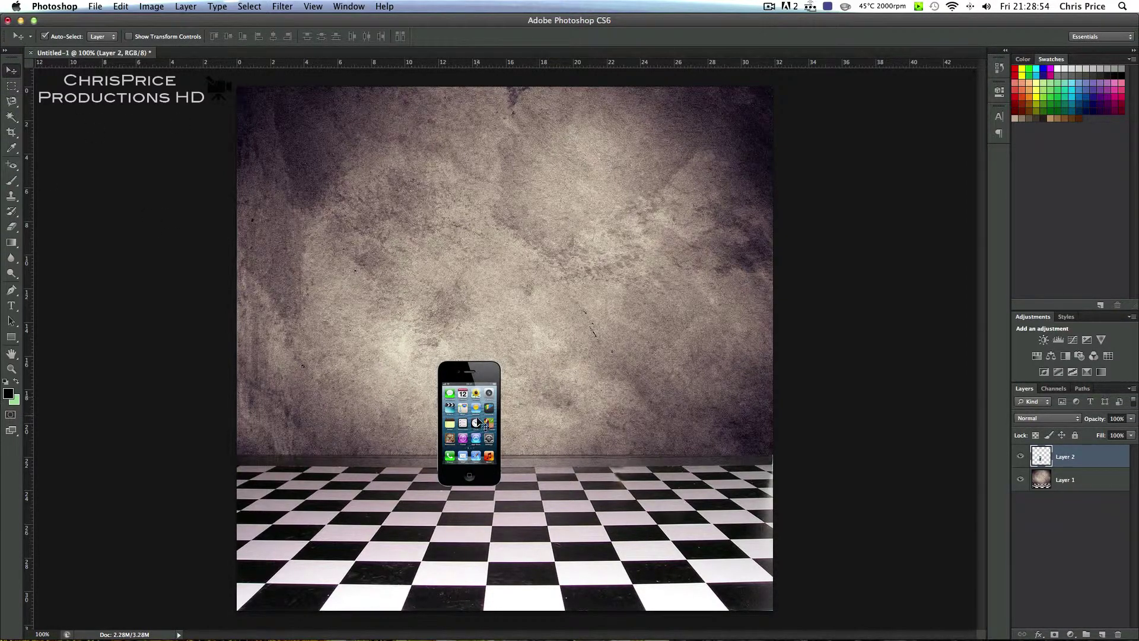
drag(478, 420, 513, 496)
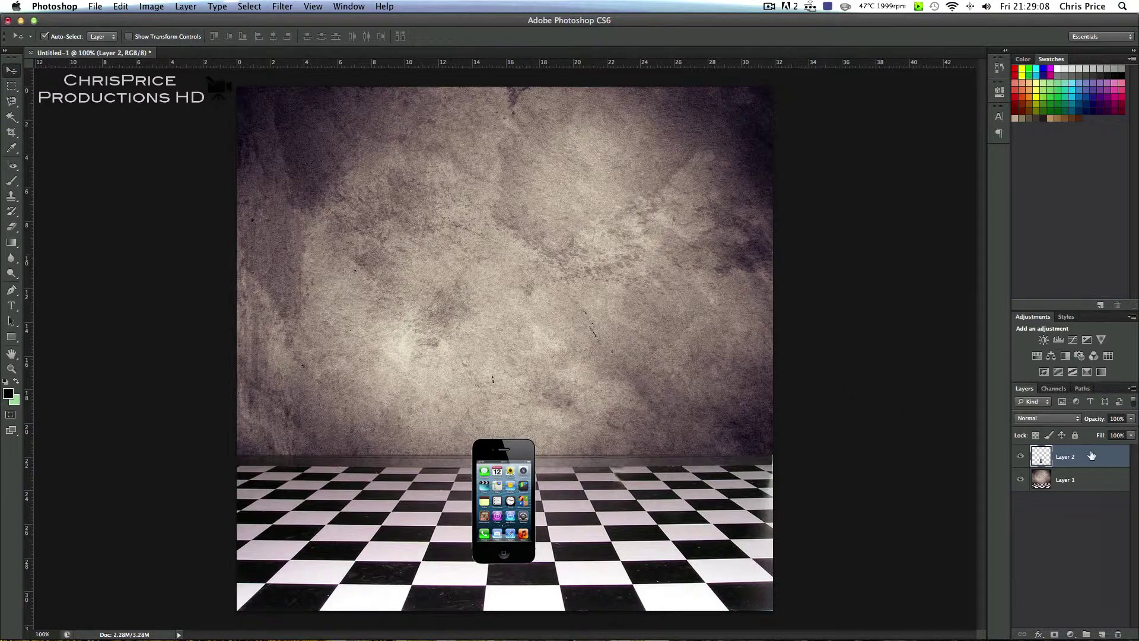
Duplicate the iPhone layer, move the copy right, and stack it beneath Layer 2.
drag(1092, 455, 1103, 635)
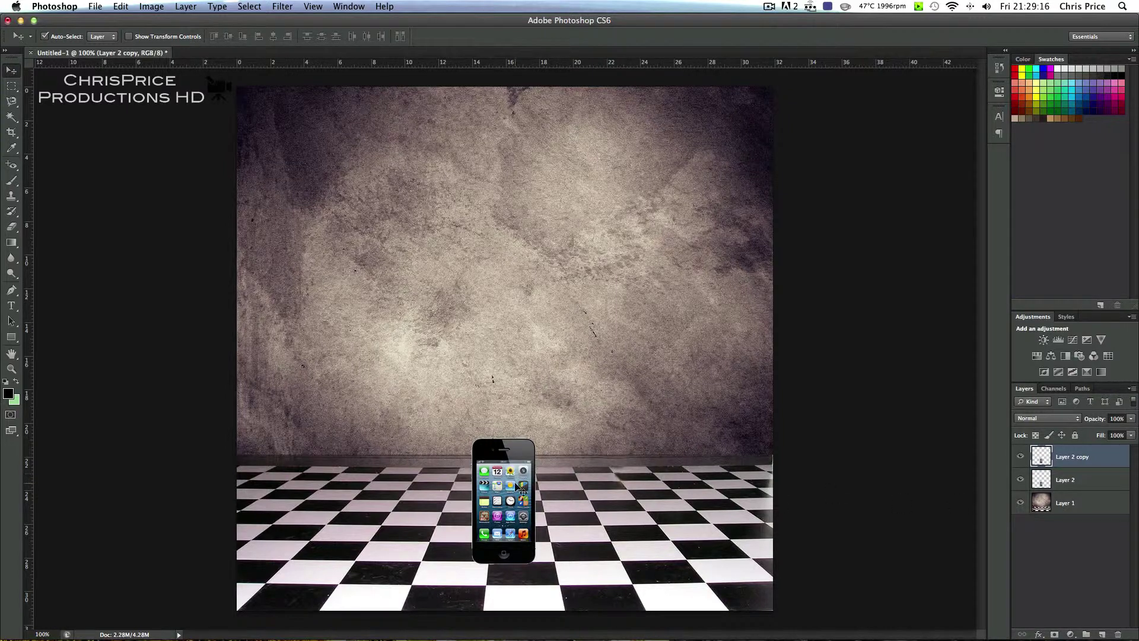
drag(519, 489, 640, 471)
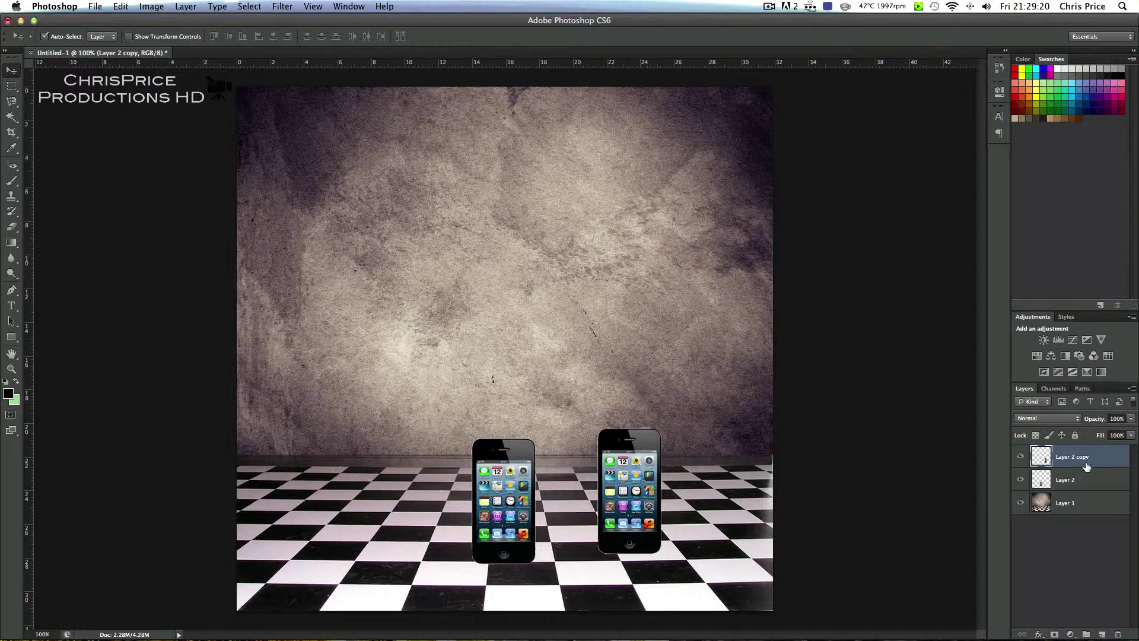
drag(1086, 462, 1084, 492)
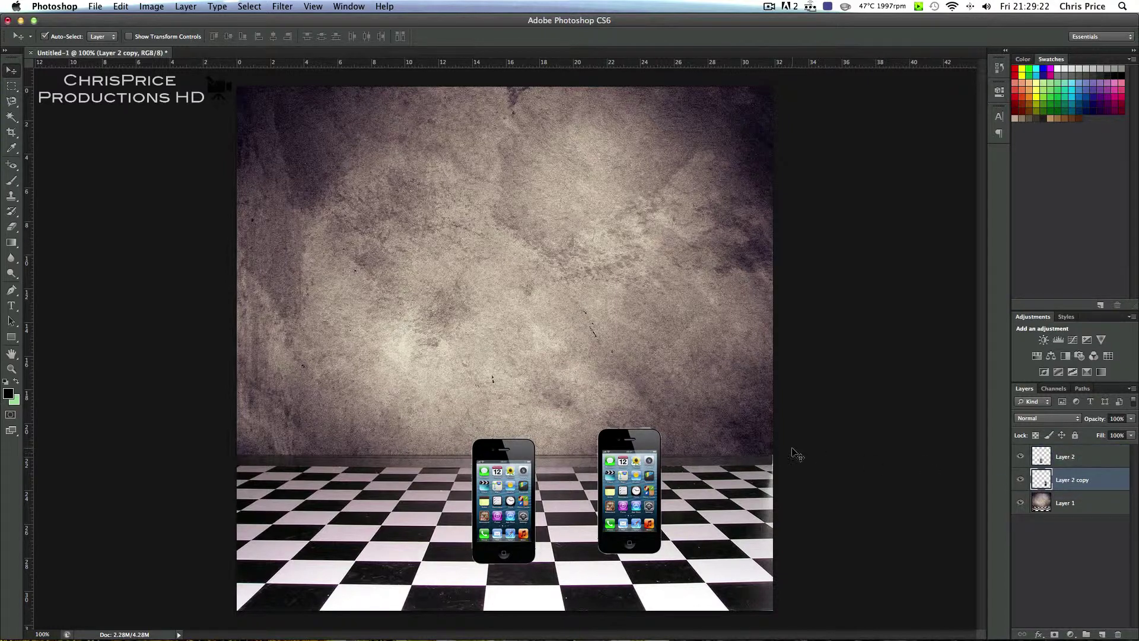
Set the background colour to black (000000).
click(17, 401)
click(223, 269)
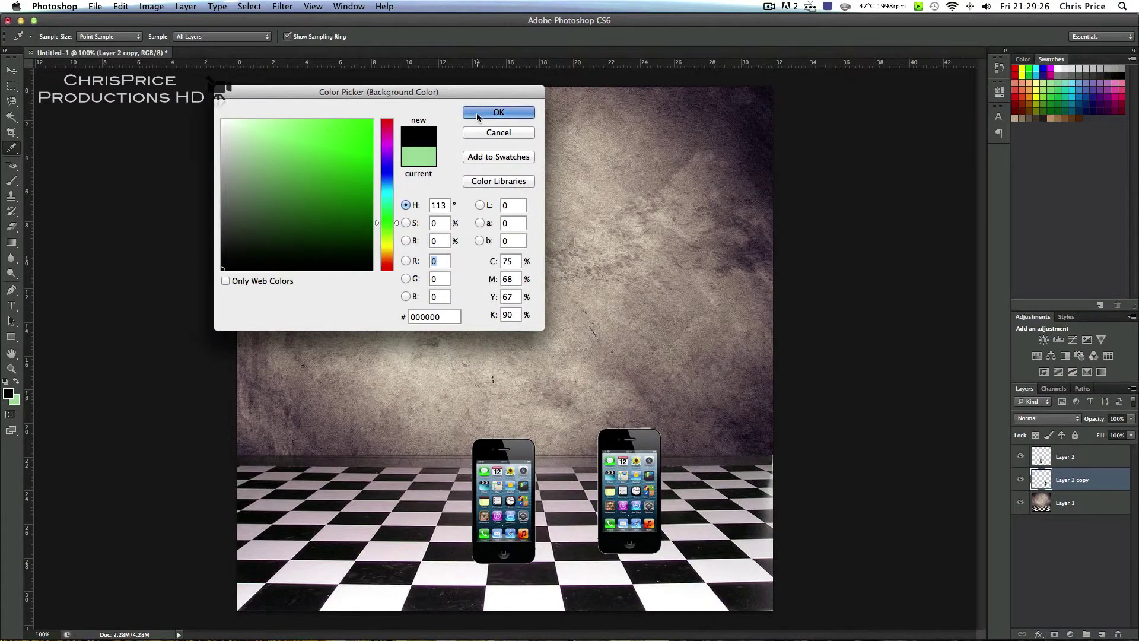
click(497, 113)
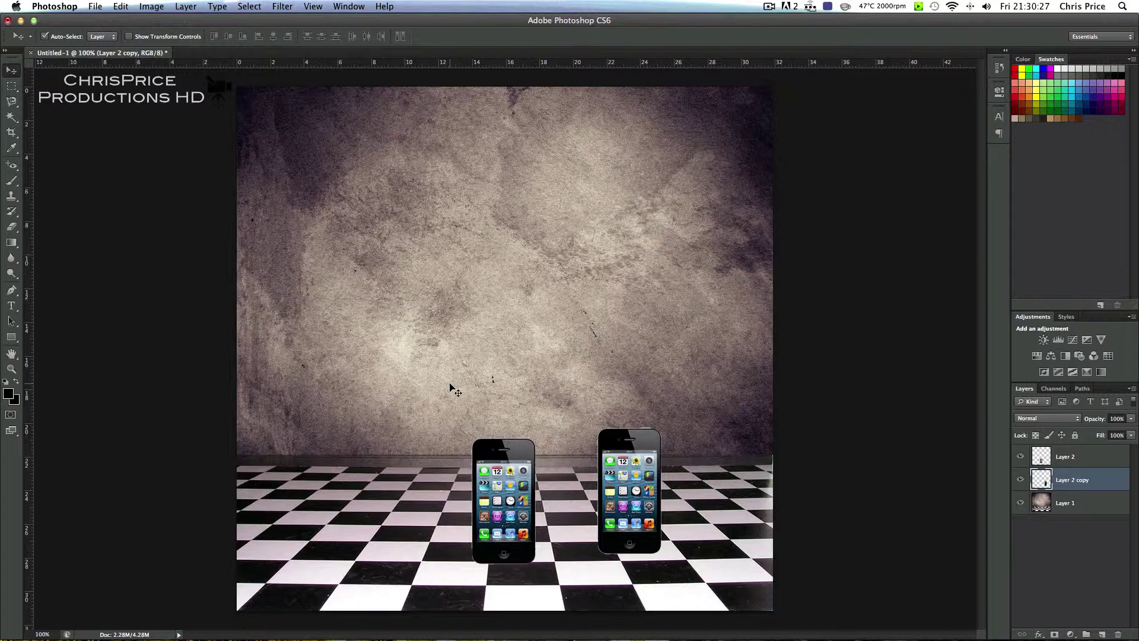
Fill Layer 2 copy's iPhone with solid black, preserving its transparency.
key(alt+shift+BackSpace)
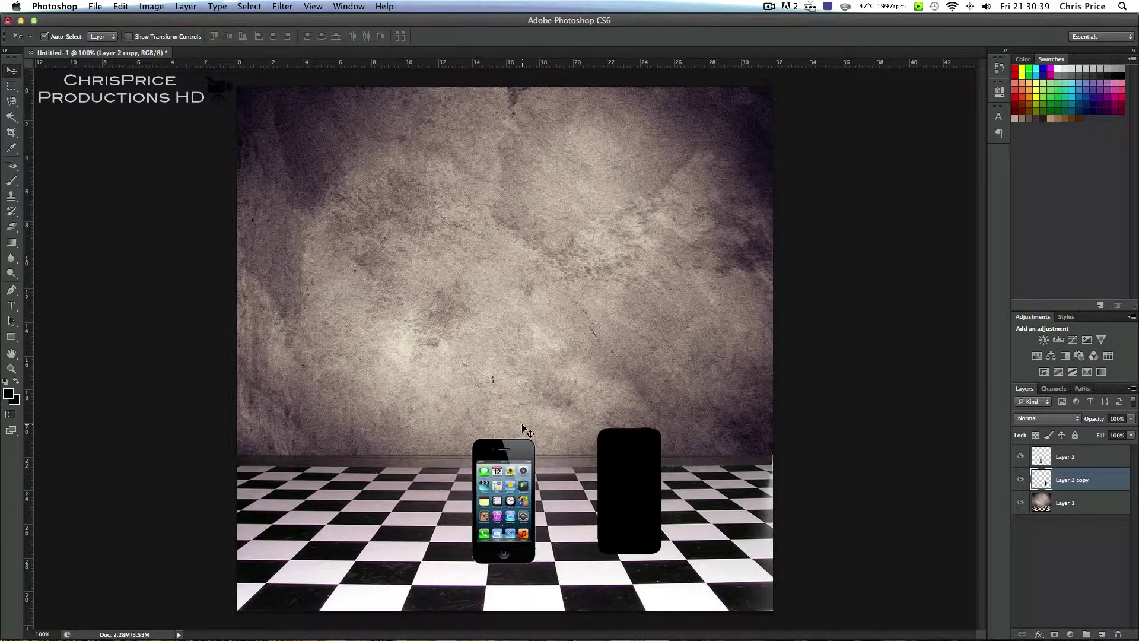
Move the black silhouette left behind the iPhone, tilt it anticlockwise, and squash it shorter.
key(super+t)
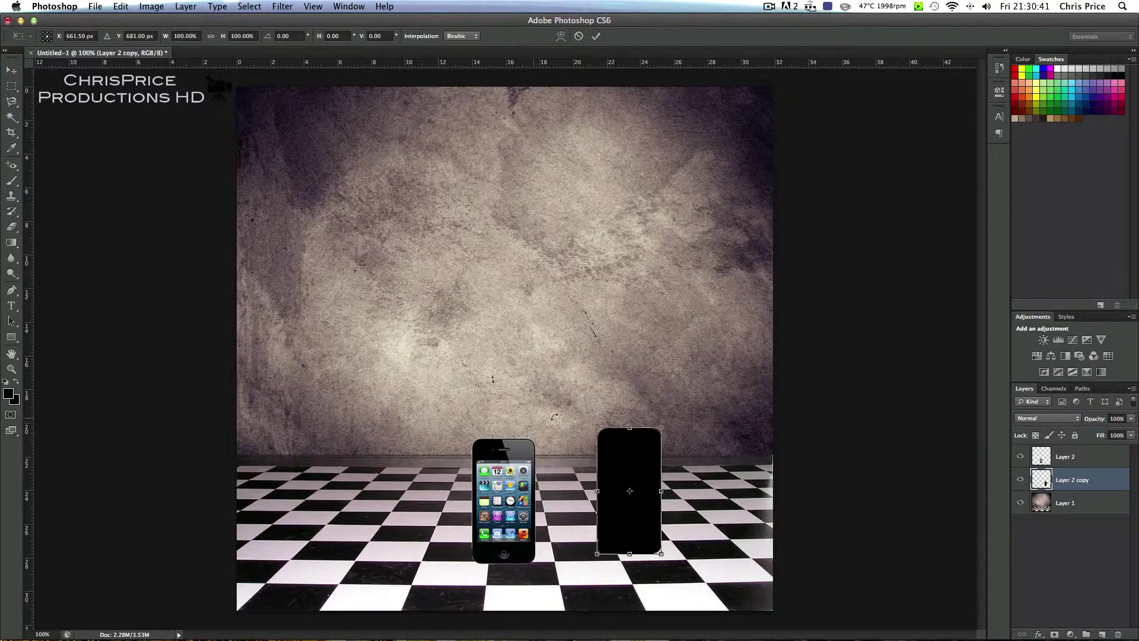
drag(599, 457, 396, 457)
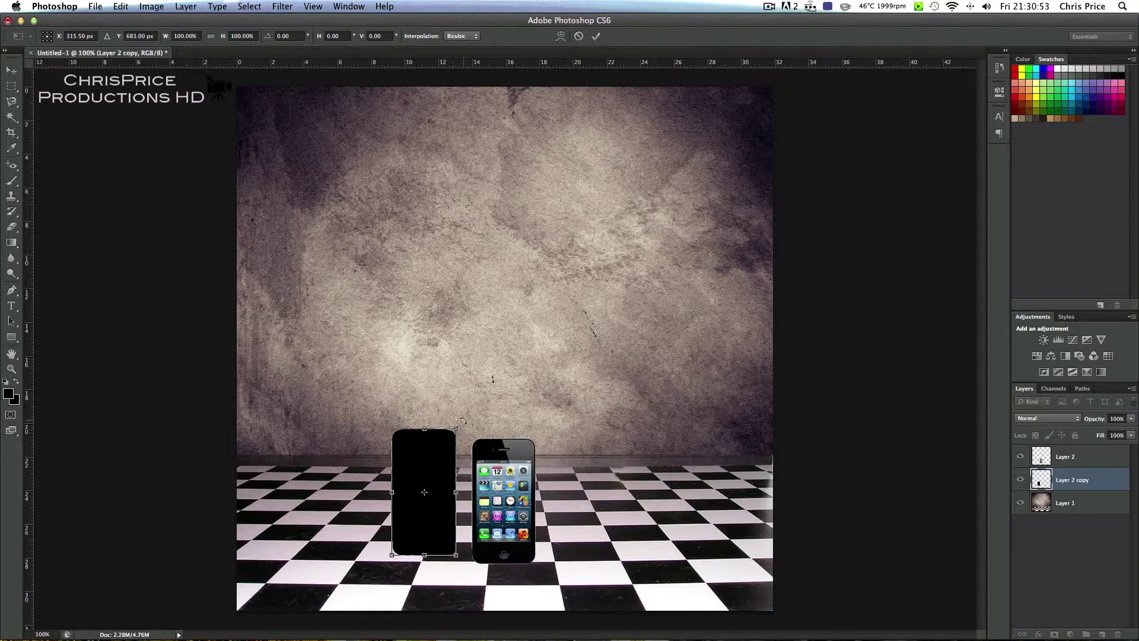
drag(462, 421, 420, 409)
drag(452, 549, 488, 538)
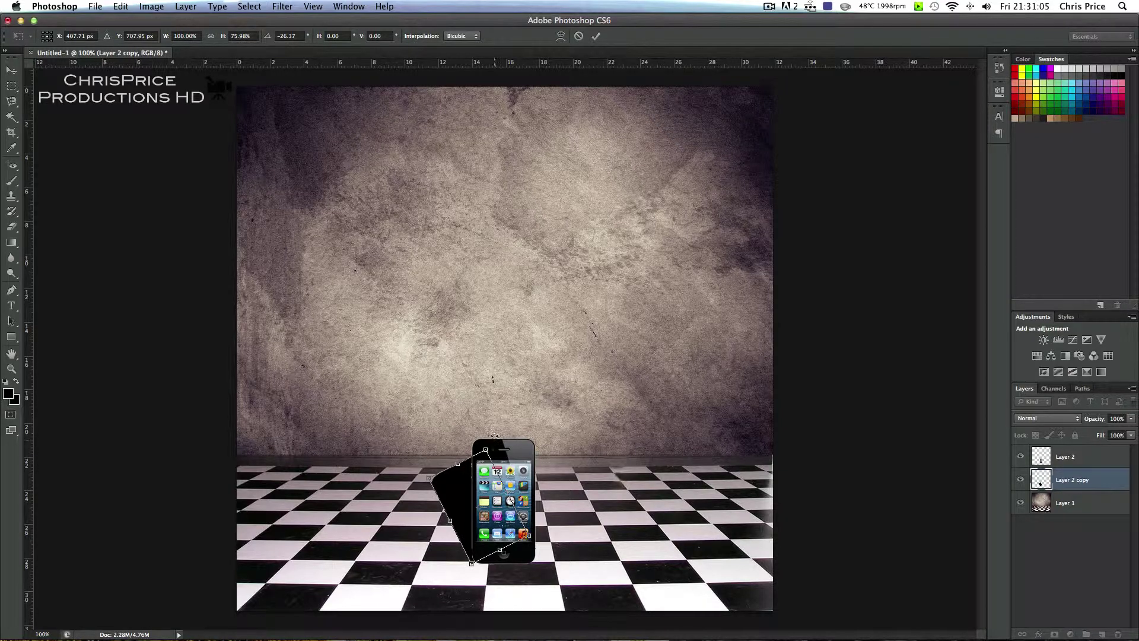
drag(491, 446, 487, 475)
Fine-tune the shadow's position, tilt and height, then apply the transform.
drag(482, 526, 491, 526)
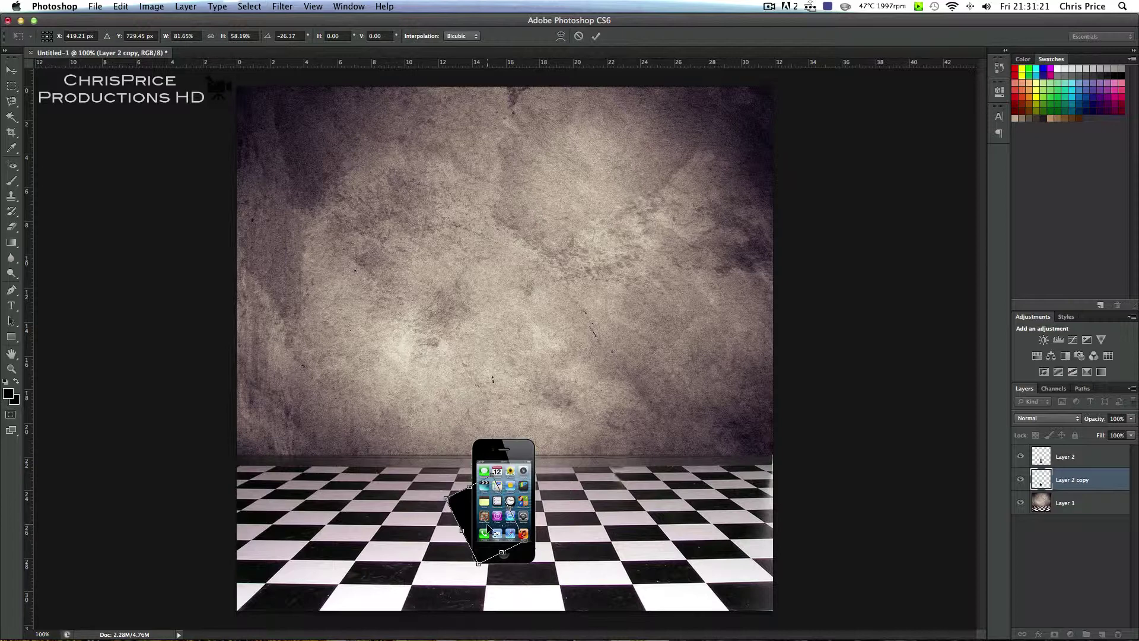
mouse_move(487, 526)
mouse_down()
mouse_move(489, 516)
mouse_move(491, 526)
mouse_up()
key(Up)
key(Up)
key(Up)
key(Up)
key(Up)
key(Up)
key(Up)
key(Up)
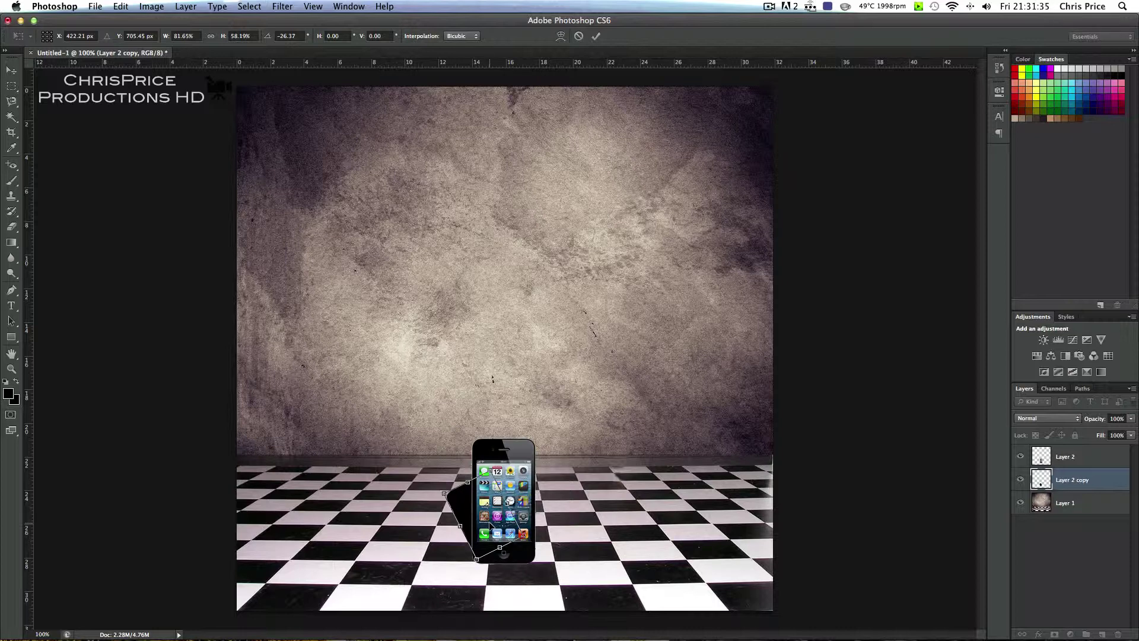
drag(490, 456, 503, 457)
drag(487, 516, 493, 523)
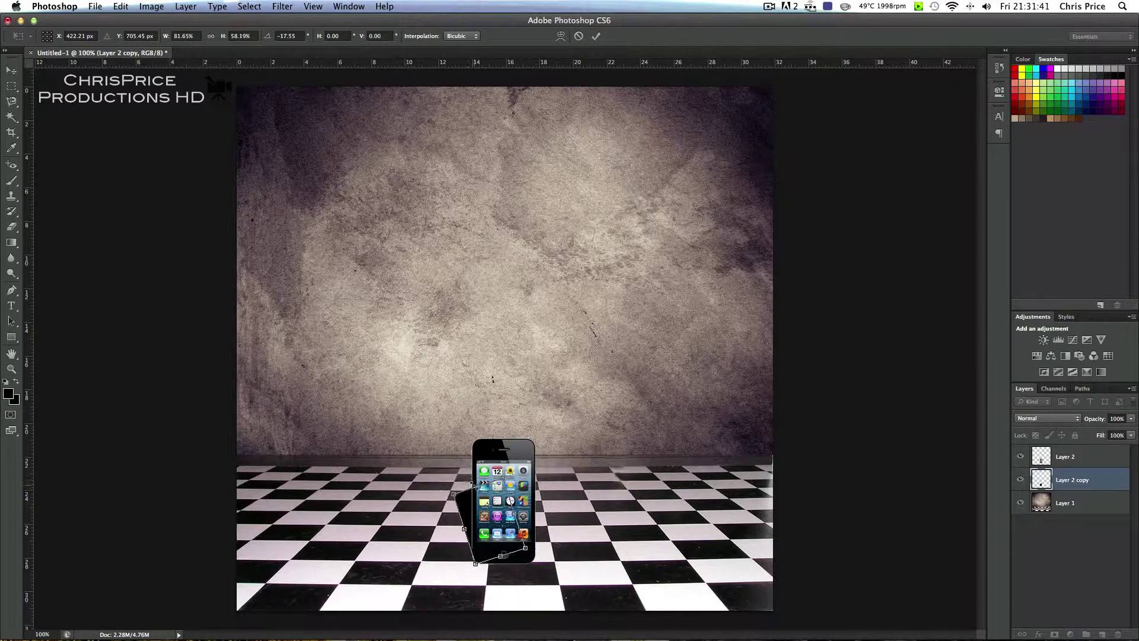
drag(469, 482, 472, 471)
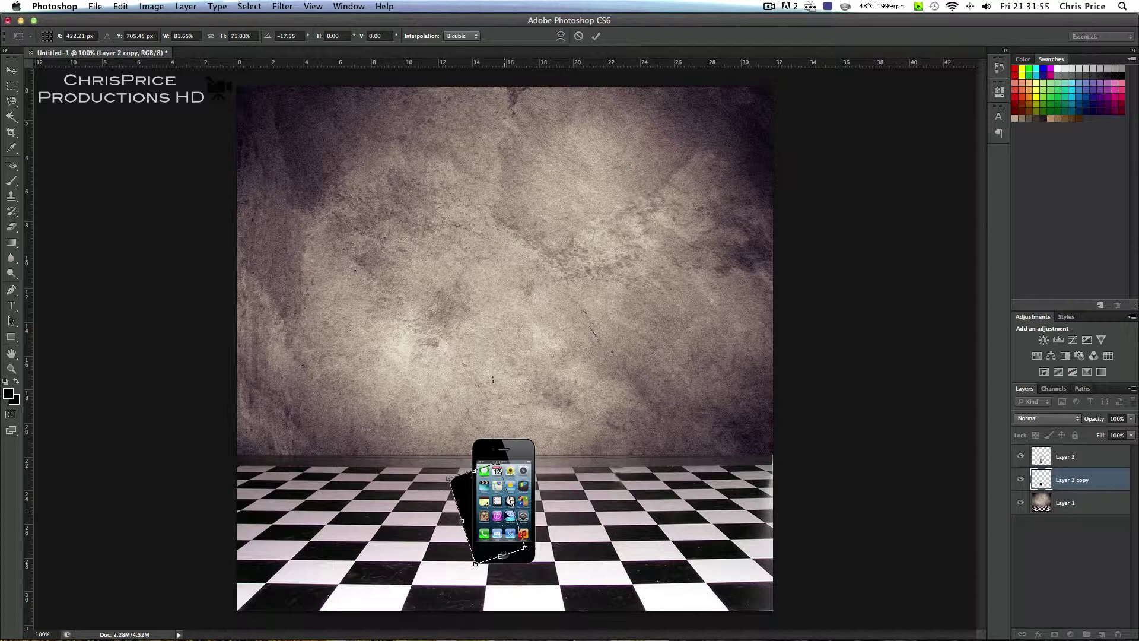
click(597, 36)
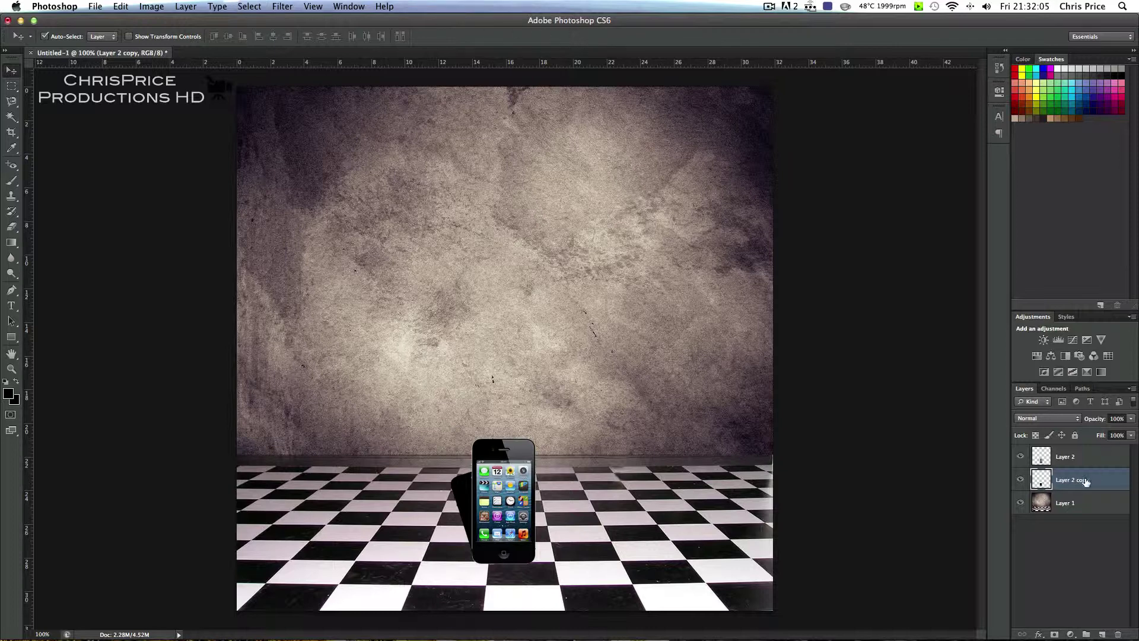
Run Gaussian Blur on the black shadow silhouette with the radius changed to 4.5 pixels.
click(280, 7)
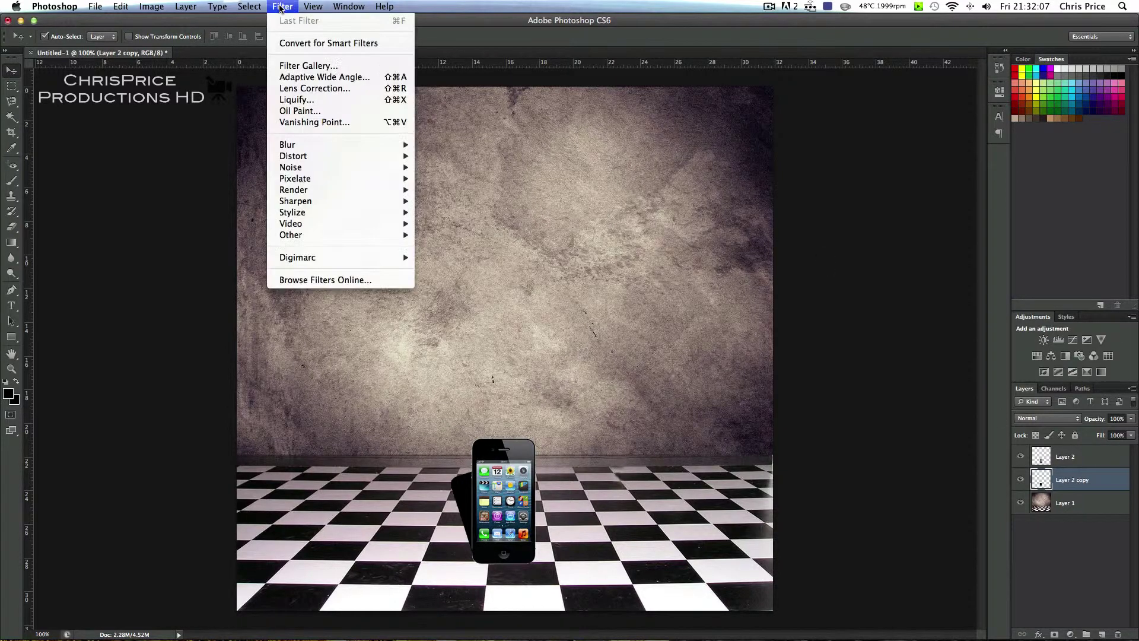
mouse_move(309, 145)
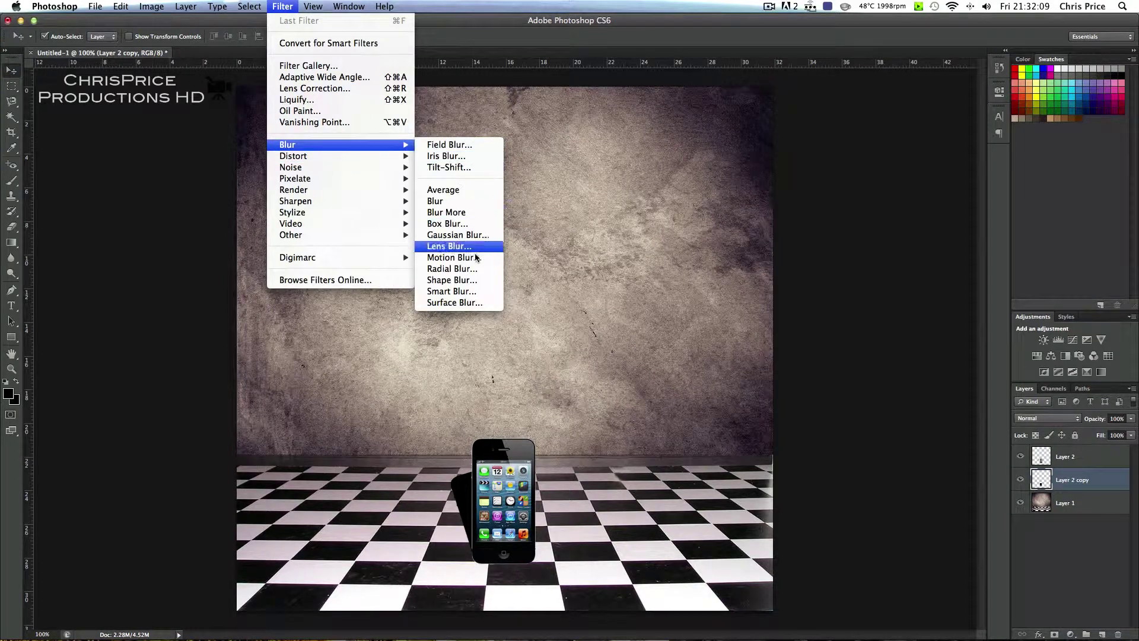
click(463, 235)
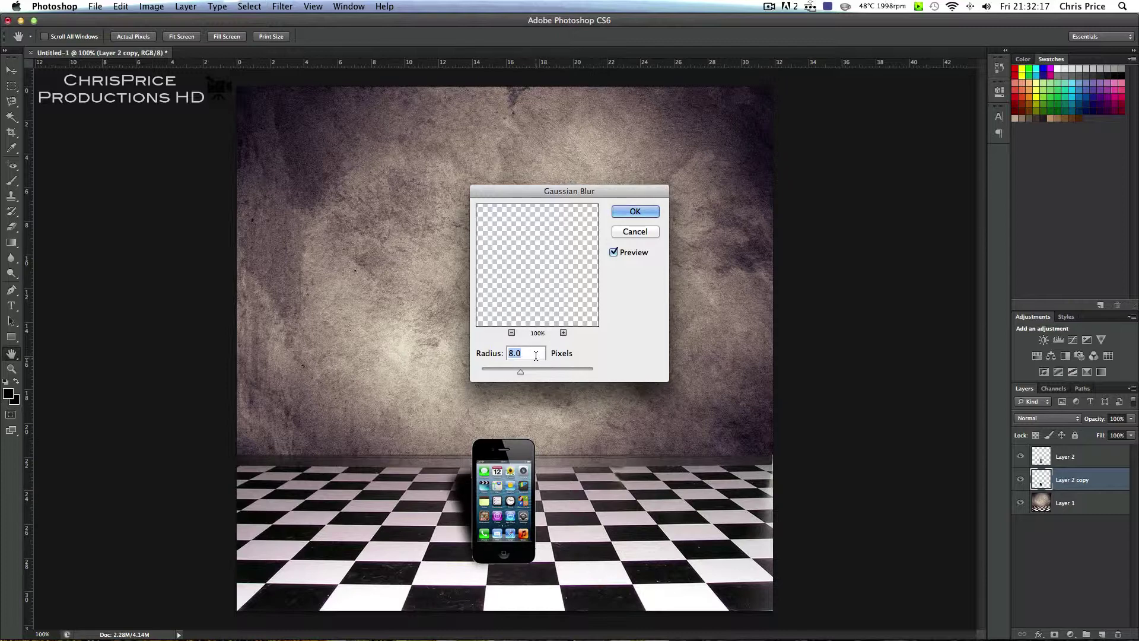
text(3)
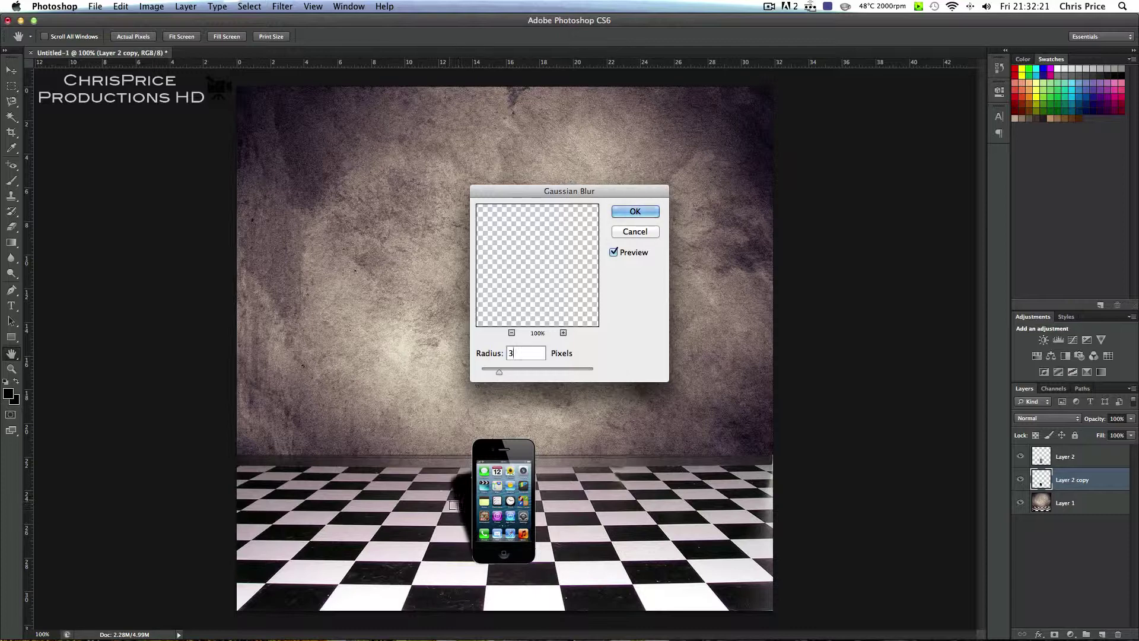
double_click(509, 353)
text(4.5)
click(635, 212)
key(v)
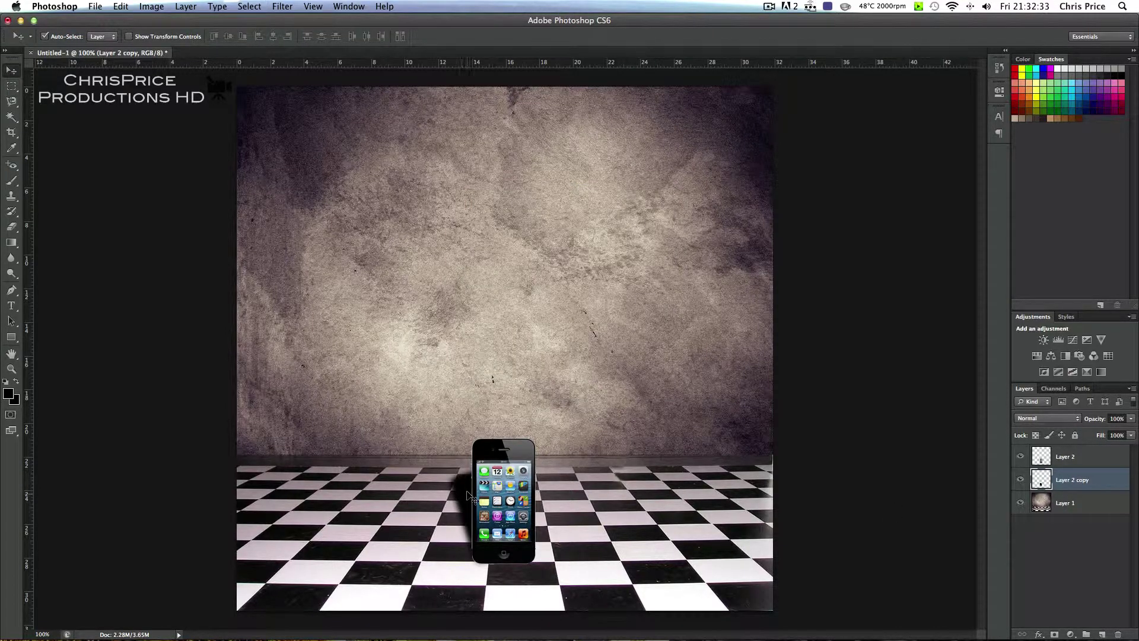
Shift the blurred shadow a few pixels closer behind the phone's left edge, then deselect the layer.
drag(468, 496, 467, 498)
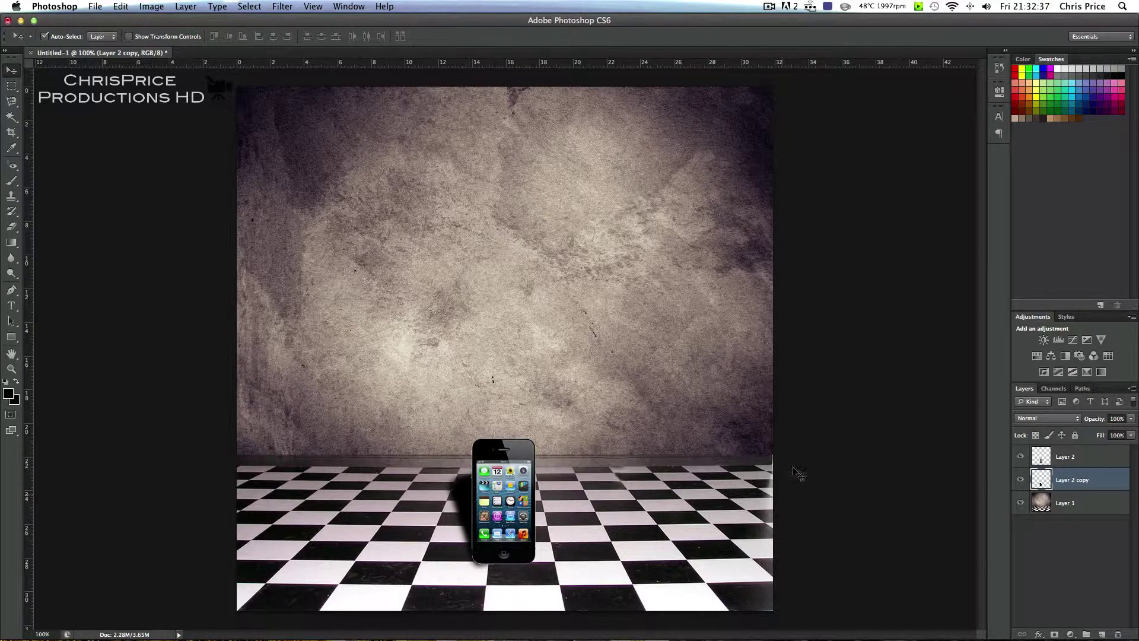
click(916, 489)
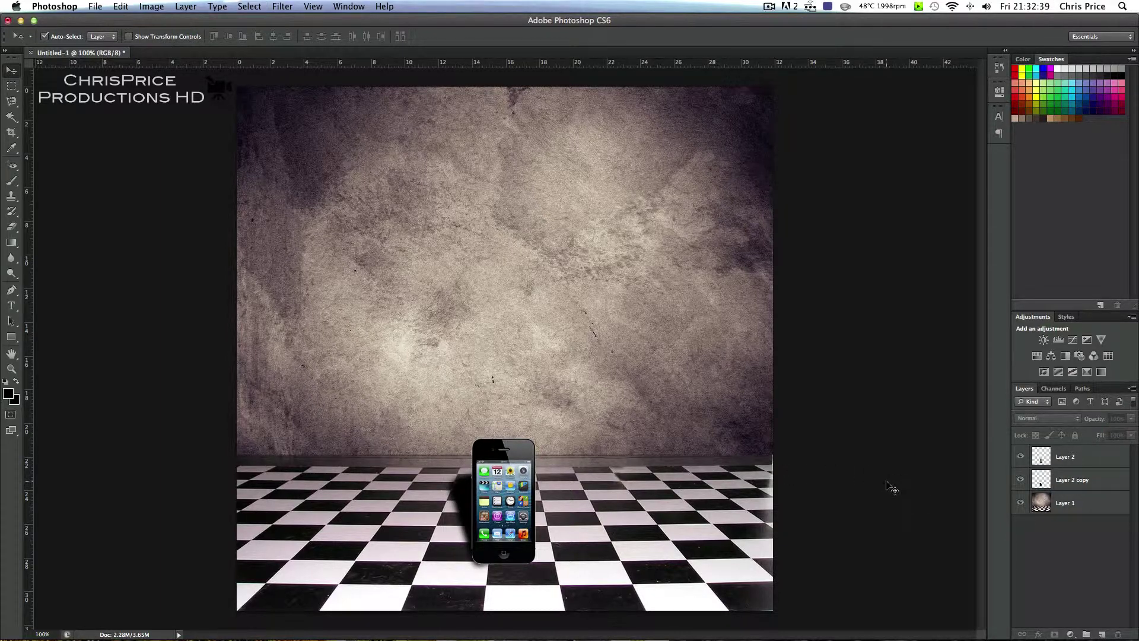